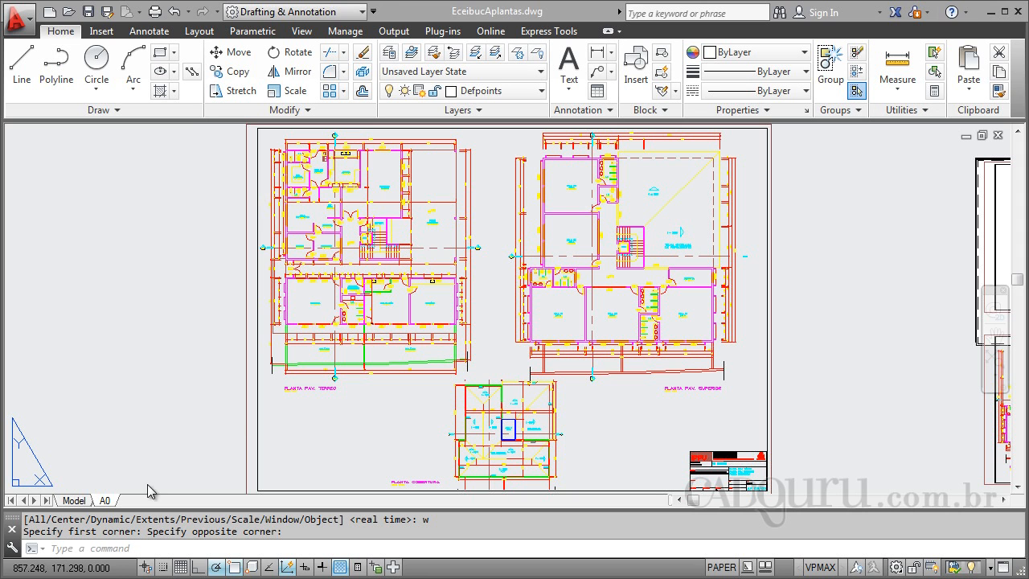
Switch from the A0 layout to model space, at the service rooms of the ground-floor plan.
{"action": "left_click", "coordinate": [73, 501]}
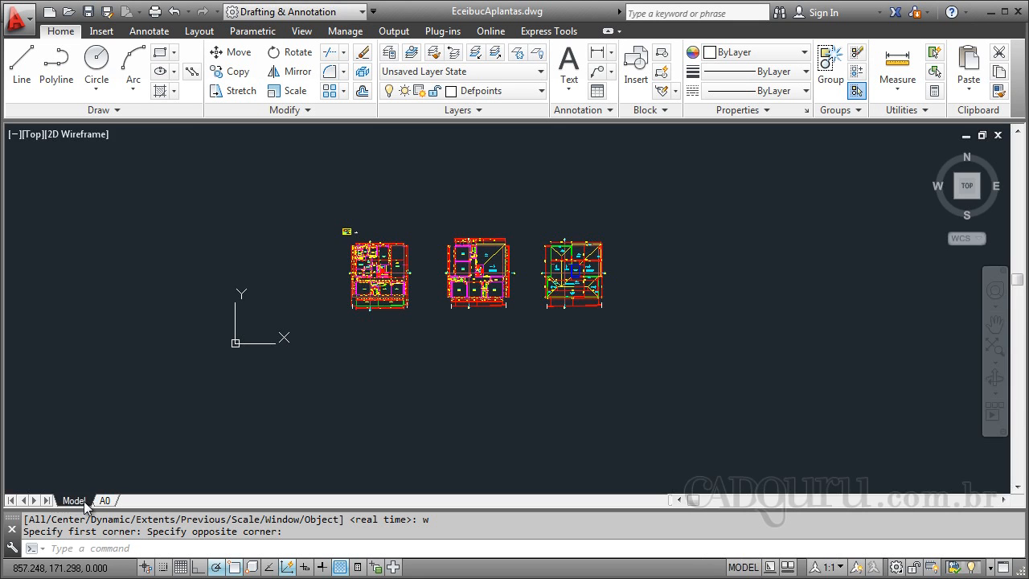
{"action": "scroll", "coordinate": [344, 297], "scroll_direction": "up", "scroll_amount": 8}
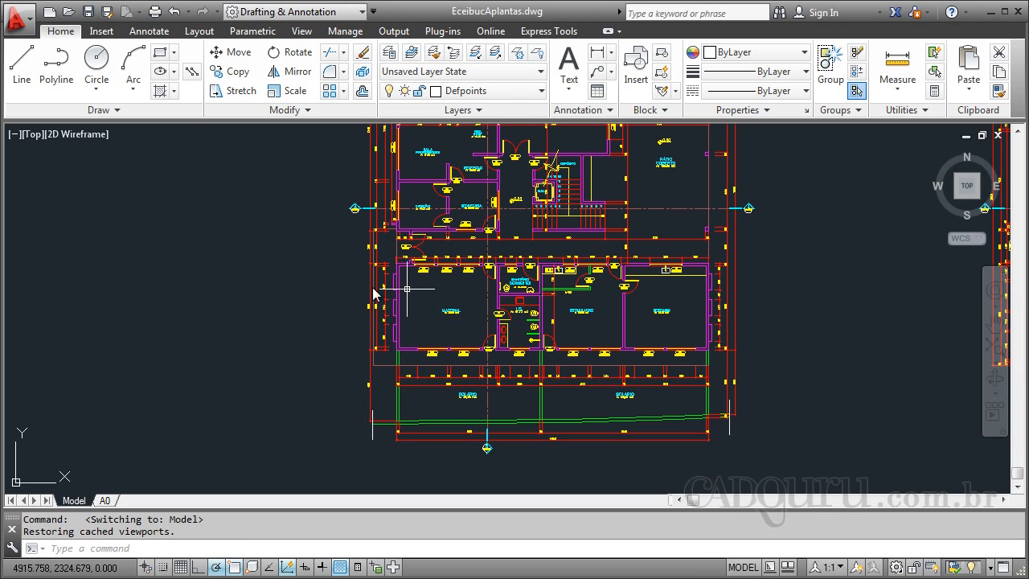
{"action": "scroll", "coordinate": [455, 347], "scroll_direction": "down", "scroll_amount": 5}
{"action": "scroll", "coordinate": [458, 264], "scroll_direction": "up", "scroll_amount": 6}
{"action": "scroll", "coordinate": [459, 264], "scroll_direction": "up", "scroll_amount": 2}
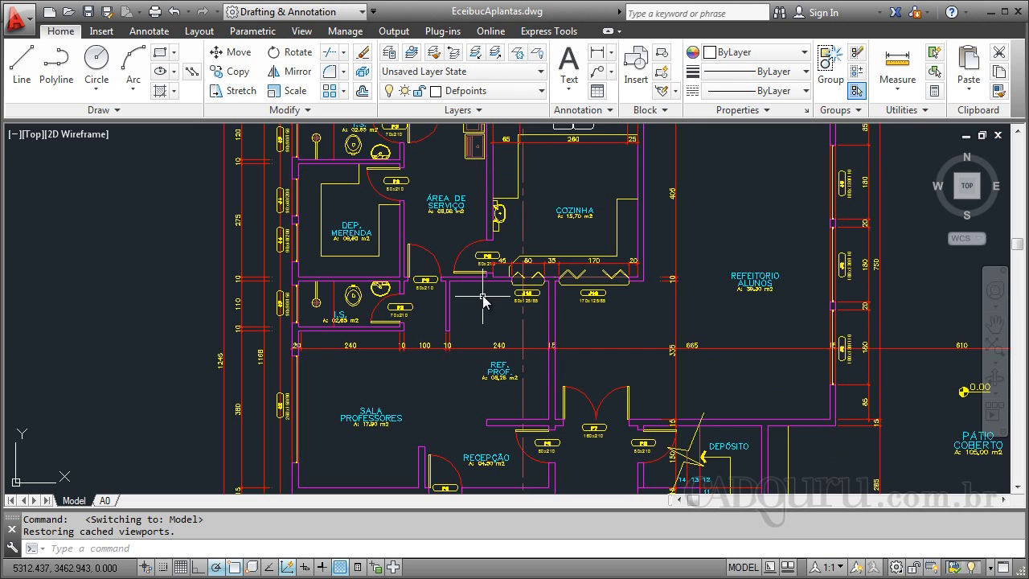
Examine the door and window tags in the ground-floor rooms around the kitchen and service area.
{"action": "type", "text": "p"}
{"action": "key", "text": "Return"}
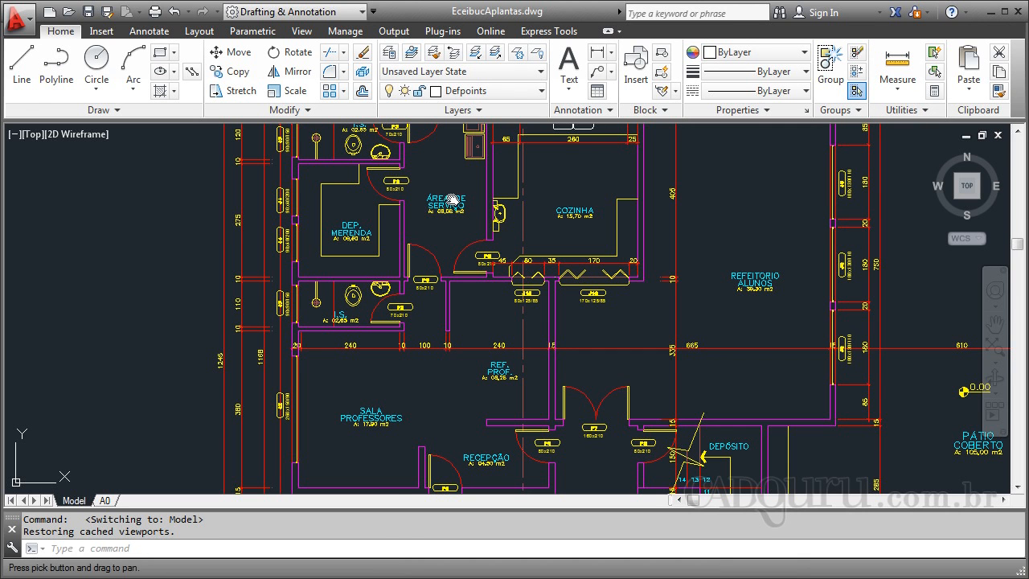
{"action": "left_click_drag", "start_coordinate": [465, 257], "coordinate": [490, 337]}
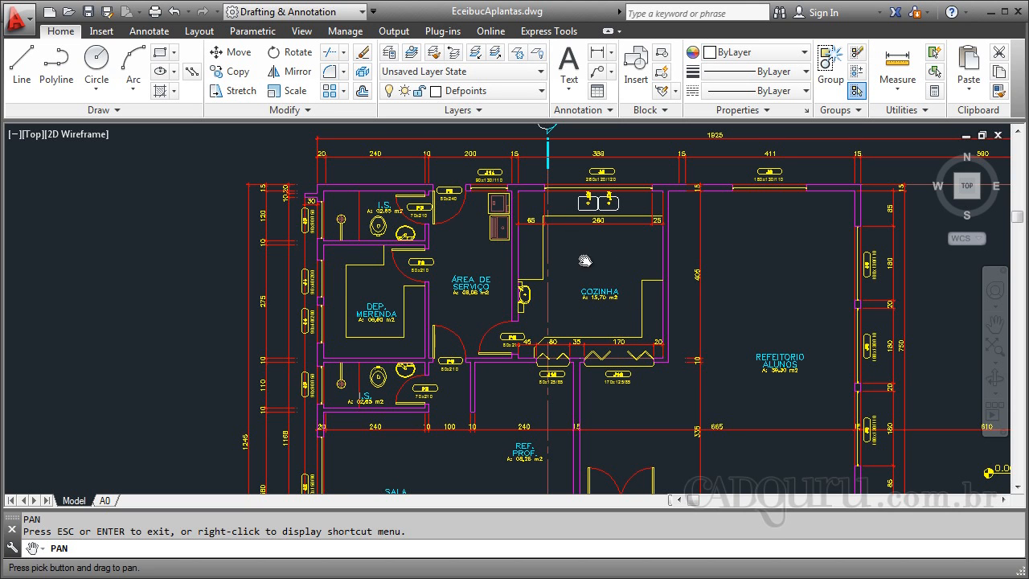
{"action": "left_click_drag", "start_coordinate": [523, 394], "coordinate": [508, 296]}
{"action": "left_click_drag", "start_coordinate": [435, 343], "coordinate": [444, 376]}
{"action": "left_click_drag", "start_coordinate": [421, 266], "coordinate": [419, 293]}
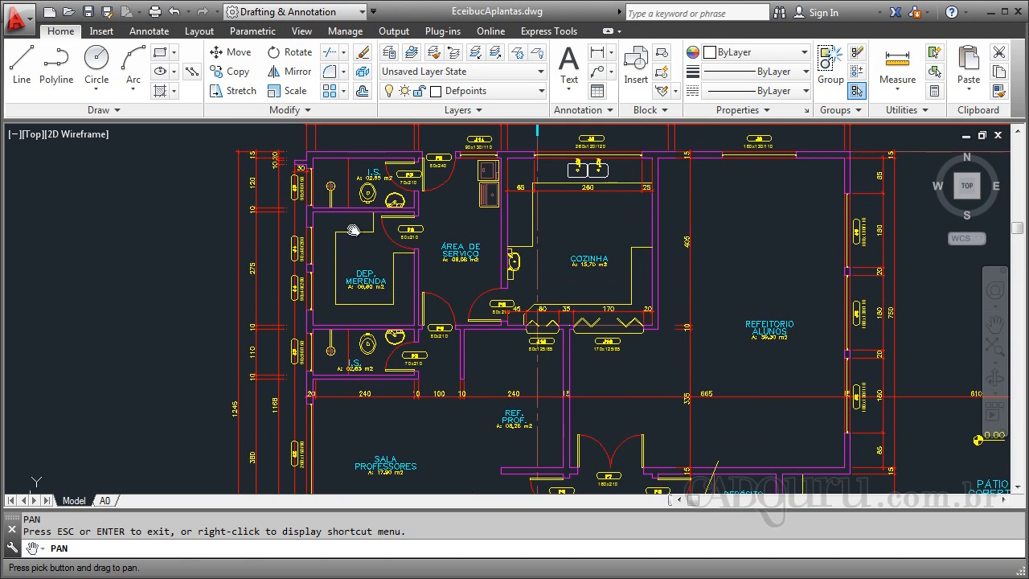
{"action": "left_click_drag", "start_coordinate": [537, 370], "coordinate": [496, 189]}
{"action": "left_click_drag", "start_coordinate": [576, 351], "coordinate": [567, 460]}
{"action": "left_click_drag", "start_coordinate": [545, 220], "coordinate": [532, 307]}
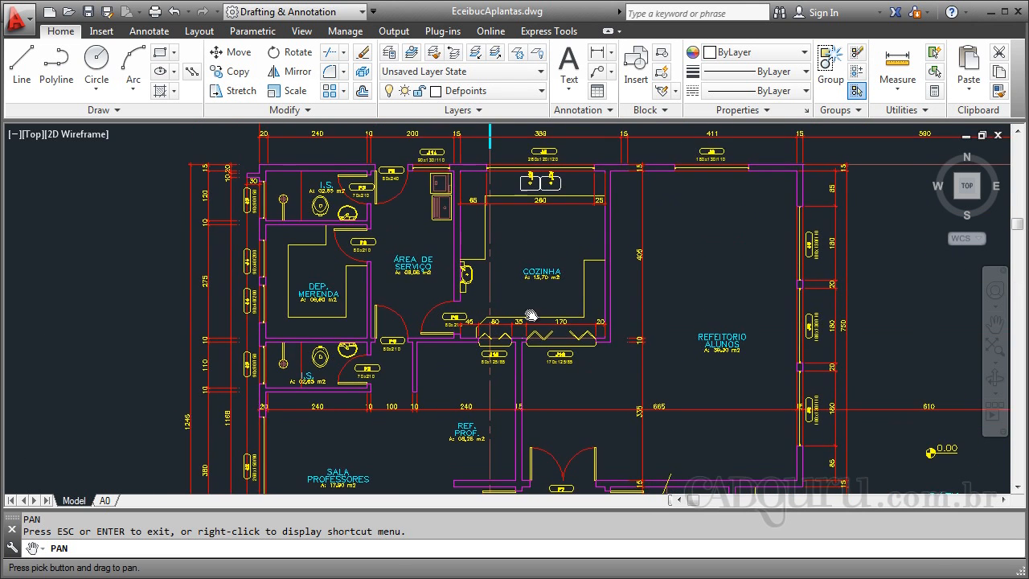
Examine the codes and dimensions in window tags J15 and J16 on the kitchen's lower wall.
{"action": "scroll", "coordinate": [563, 336], "scroll_direction": "up", "scroll_amount": 4}
{"action": "scroll", "coordinate": [566, 336], "scroll_direction": "up", "scroll_amount": 2}
{"action": "left_click_drag", "start_coordinate": [590, 423], "coordinate": [556, 311]}
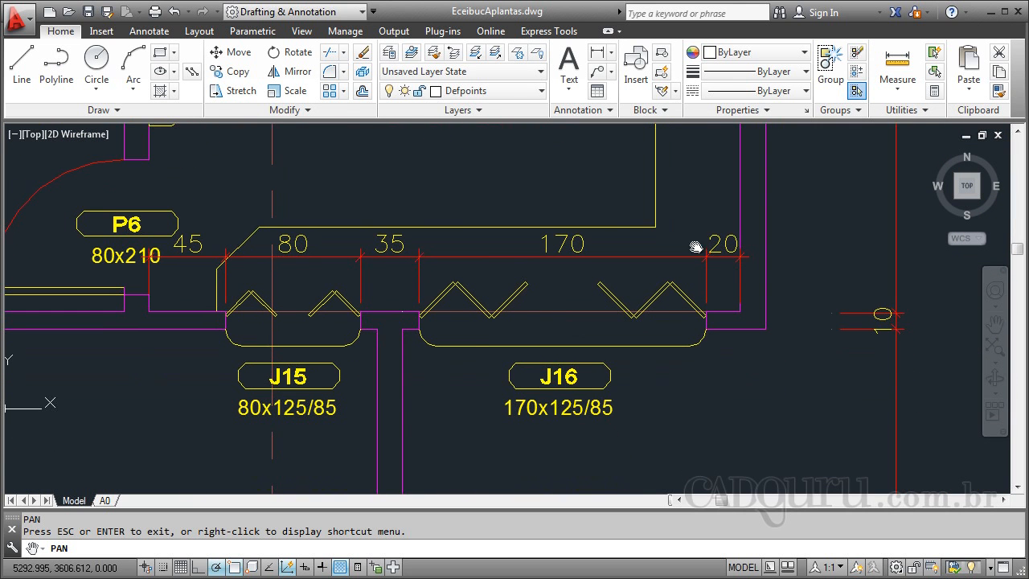
{"action": "left_click_drag", "start_coordinate": [535, 323], "coordinate": [684, 439]}
{"action": "scroll", "coordinate": [486, 269], "scroll_direction": "down", "scroll_amount": 5}
{"action": "scroll", "coordinate": [559, 378], "scroll_direction": "down", "scroll_amount": 3}
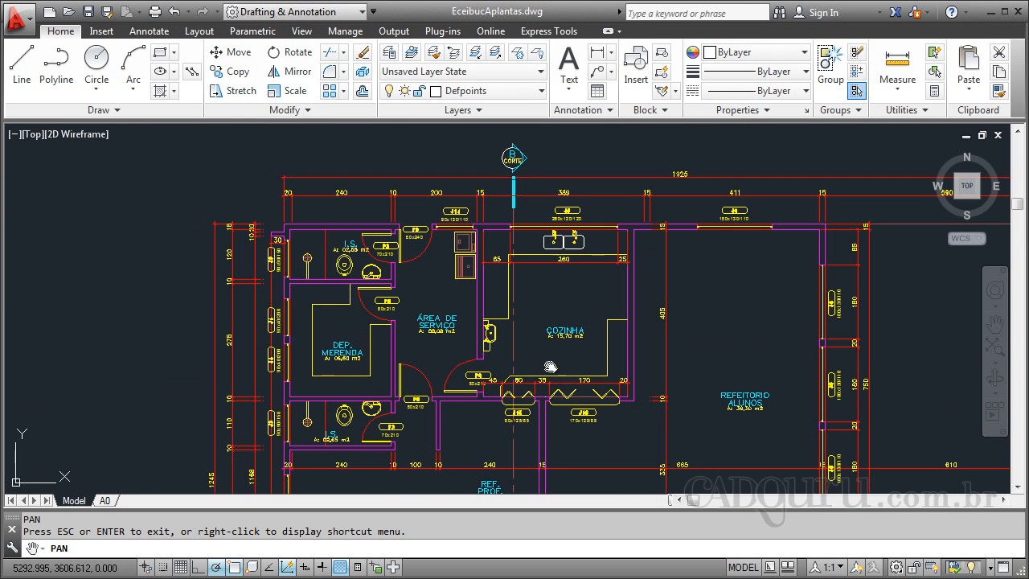
{"action": "scroll", "coordinate": [568, 238], "scroll_direction": "up", "scroll_amount": 1}
{"action": "scroll", "coordinate": [568, 238], "scroll_direction": "up", "scroll_amount": 4}
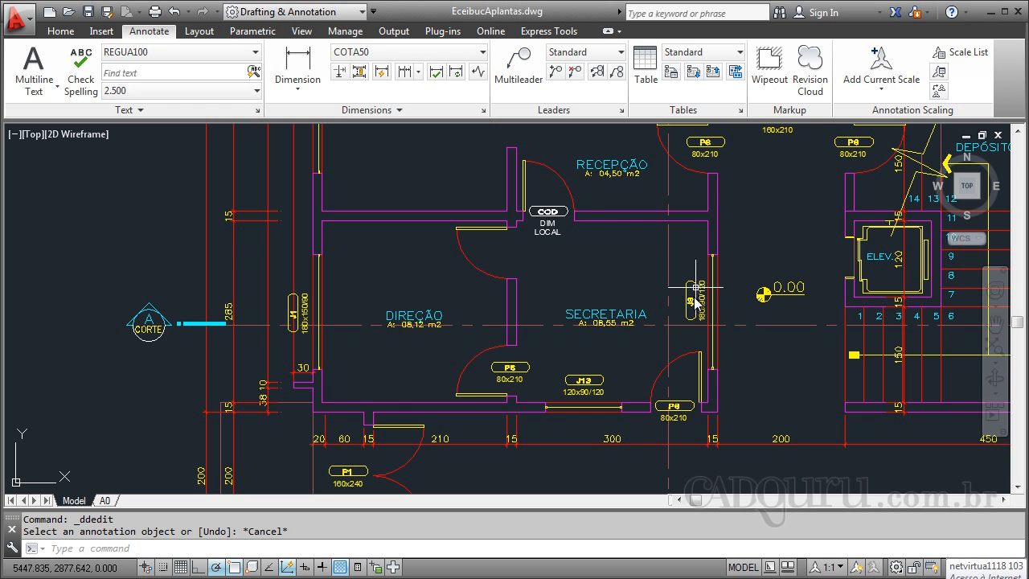
Compare the J8 and J1 window tags and the generic COD tag around the Secretaria and Direção rooms.
{"action": "scroll", "coordinate": [708, 302], "scroll_direction": "up", "scroll_amount": 5}
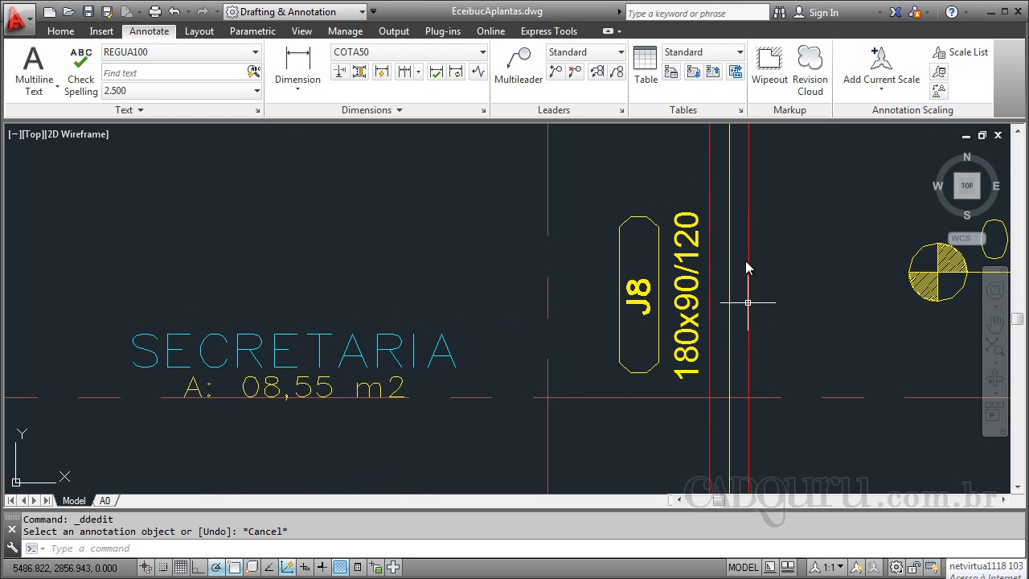
{"action": "scroll", "coordinate": [708, 265], "scroll_direction": "down", "scroll_amount": 2}
{"action": "scroll", "coordinate": [471, 345], "scroll_direction": "down", "scroll_amount": 4}
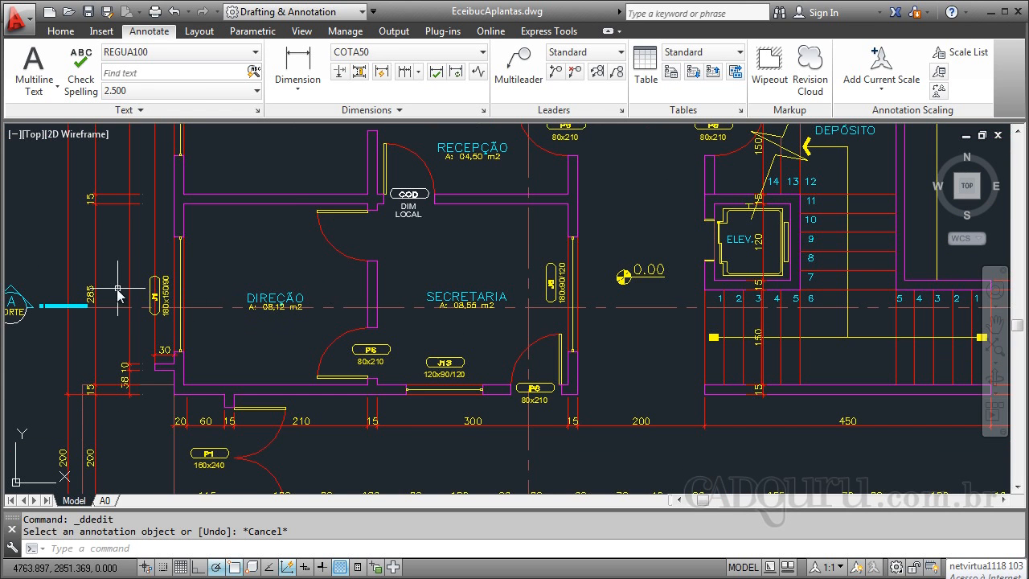
{"action": "scroll", "coordinate": [86, 287], "scroll_direction": "up", "scroll_amount": 3}
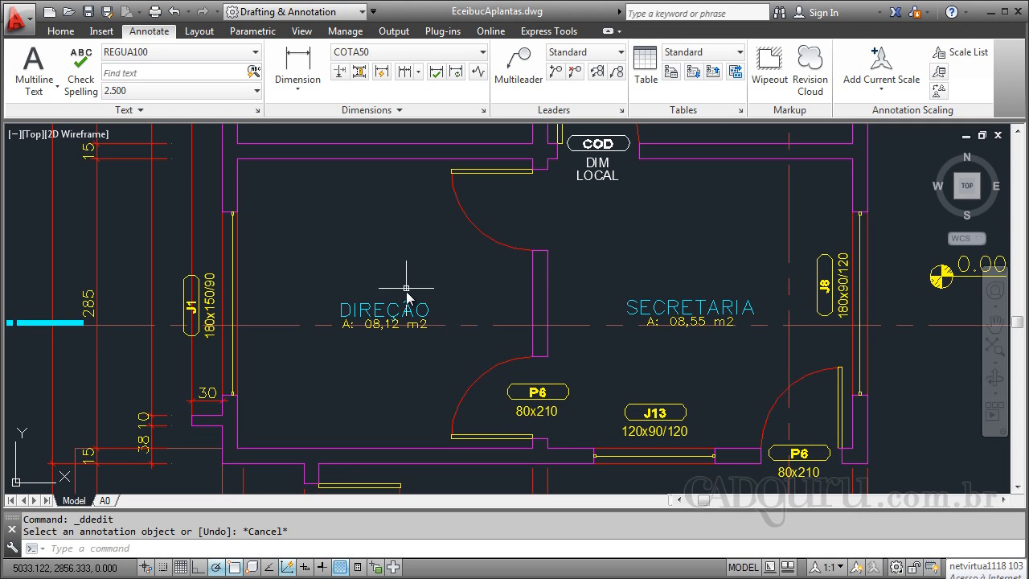
{"action": "scroll", "coordinate": [402, 295], "scroll_direction": "down", "scroll_amount": 2}
{"action": "scroll", "coordinate": [552, 193], "scroll_direction": "up", "scroll_amount": 1}
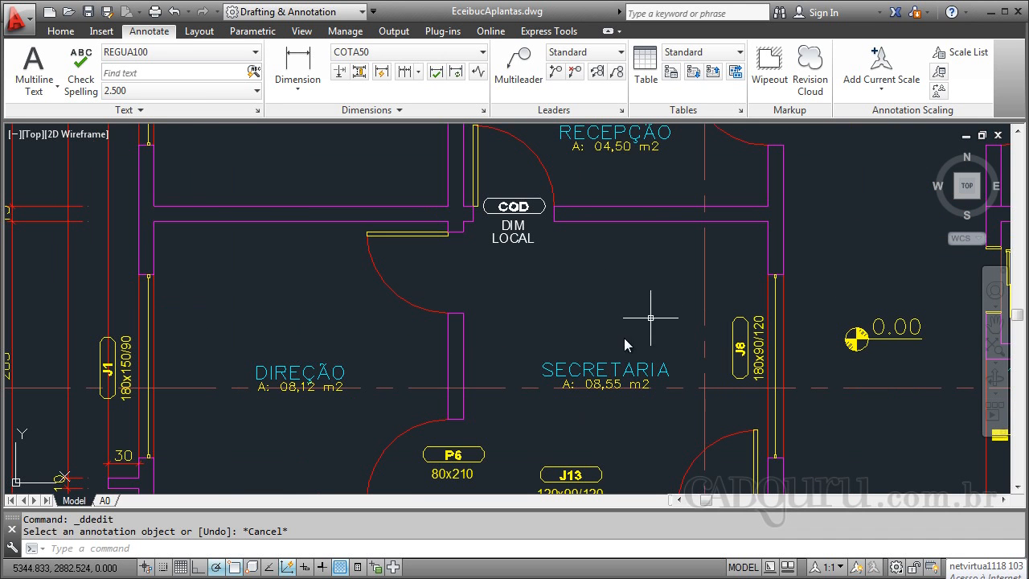
Inspect the attribute values of the J8 window tag block beside Secretaria, then close the attribute editor unchanged.
{"action": "left_click", "coordinate": [734, 346]}
{"action": "key", "text": "Escape"}
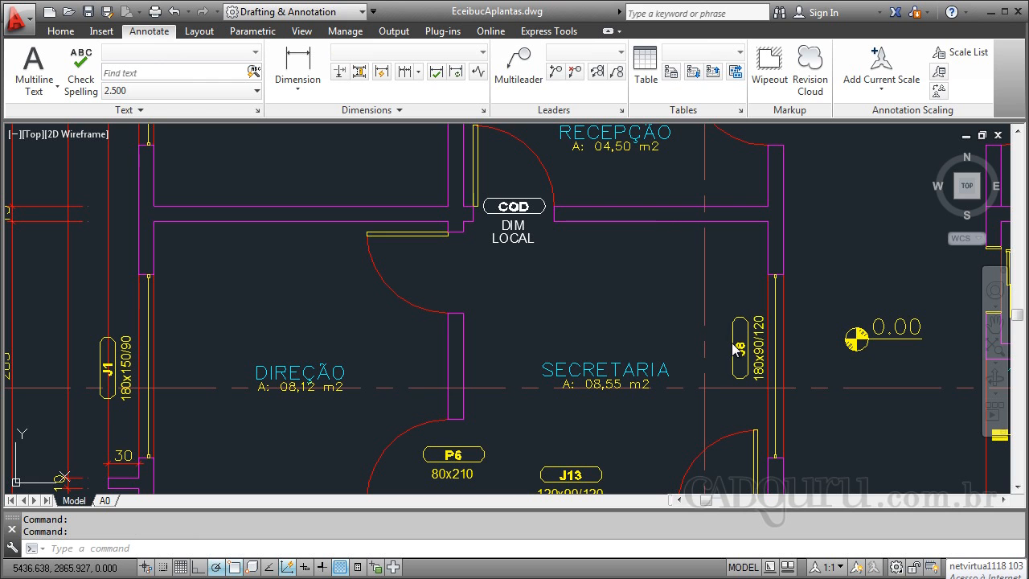
{"action": "double_click", "coordinate": [743, 351]}
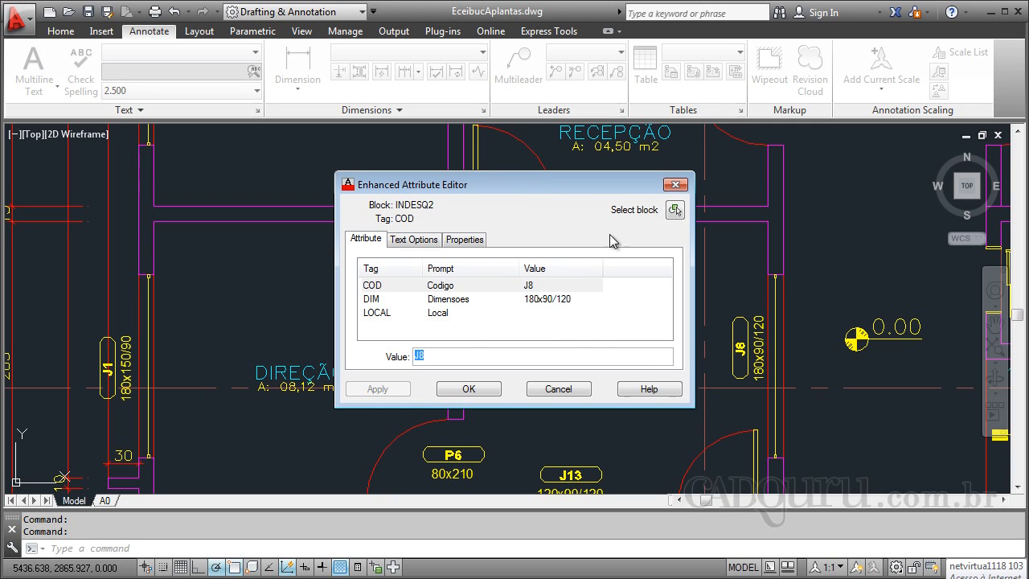
{"action": "left_click", "coordinate": [676, 186]}
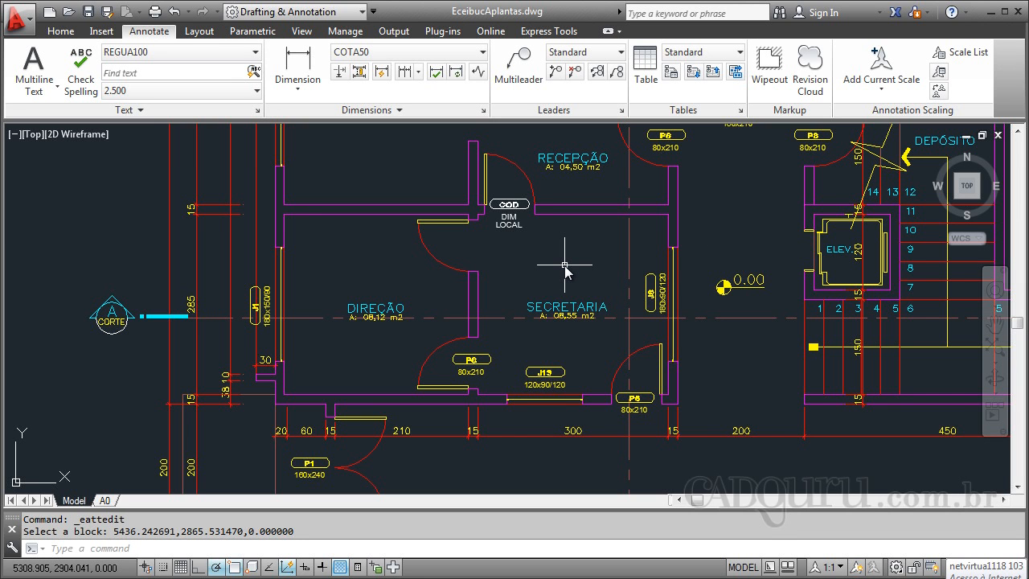
Start a new attribute definition with Multiple lines mode turned off.
{"action": "scroll", "coordinate": [522, 148], "scroll_direction": "up", "scroll_amount": 4}
{"action": "key", "text": "Escape"}
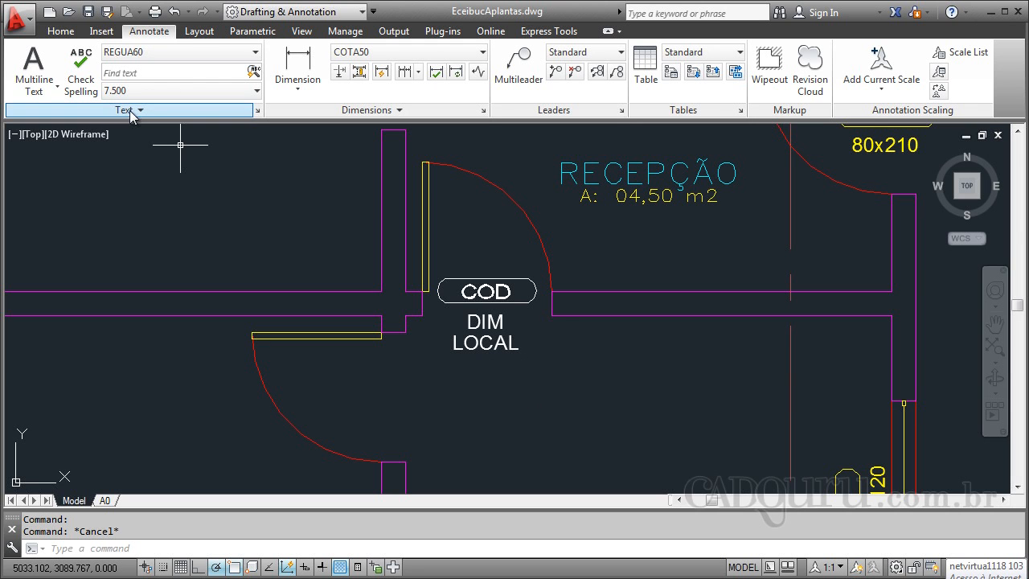
{"action": "left_click", "coordinate": [102, 33]}
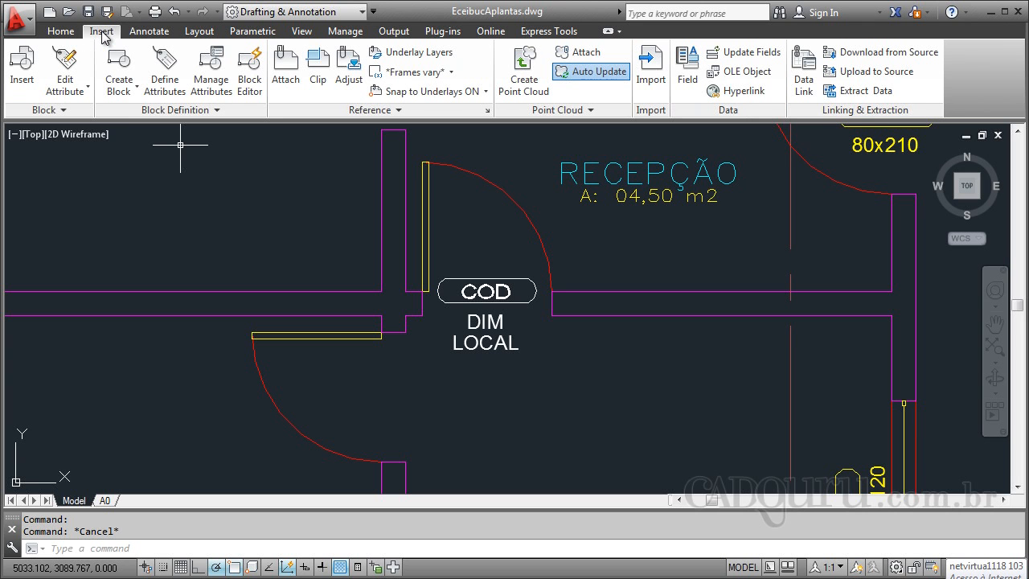
{"action": "left_click", "coordinate": [164, 94]}
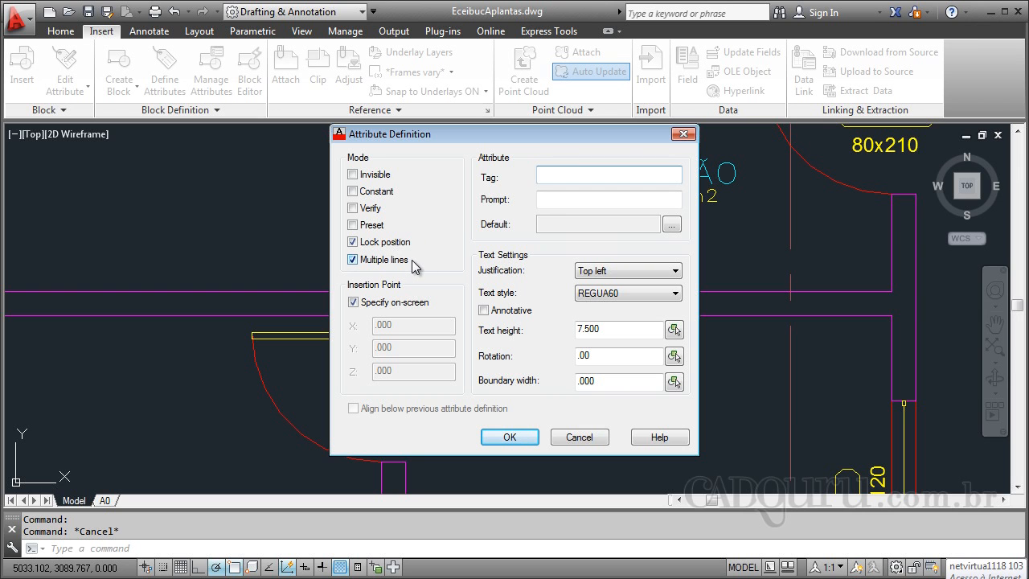
{"action": "left_click", "coordinate": [355, 261]}
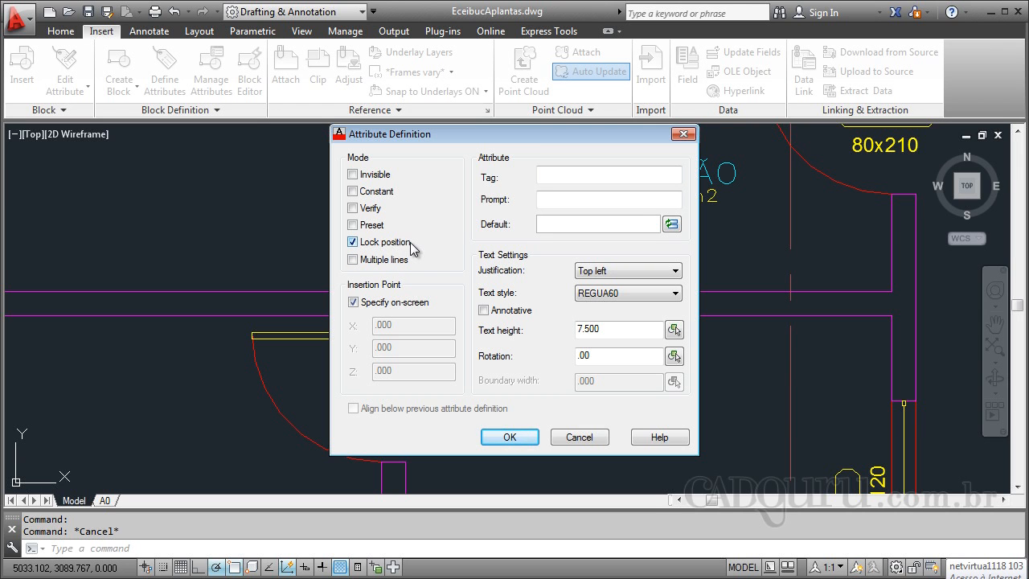
Define the attribute with tag COD and prompt codigo, and place it below the generic tag, near the Direção door swing.
{"action": "left_click", "coordinate": [588, 177]}
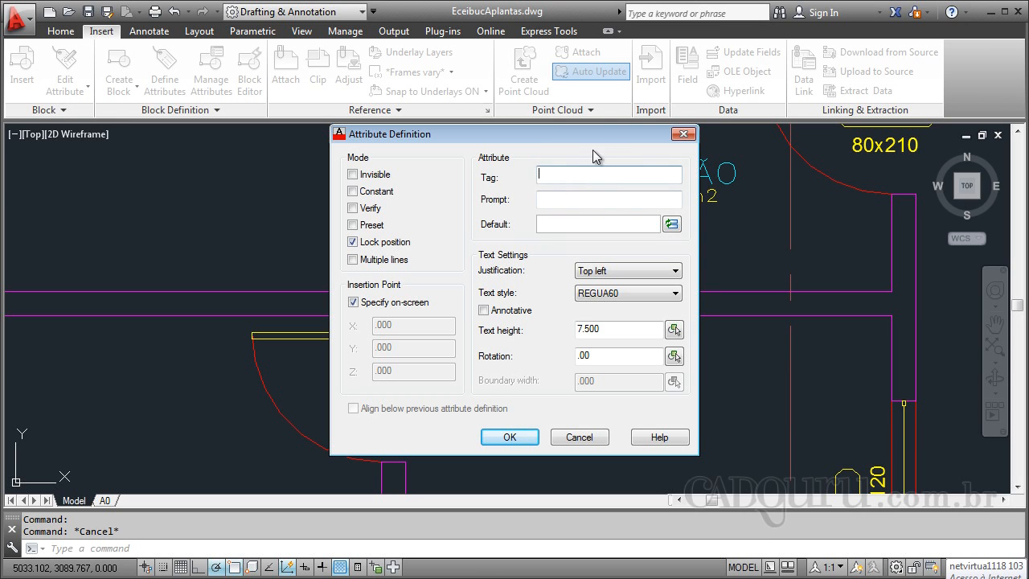
{"action": "left_click_drag", "start_coordinate": [593, 134], "coordinate": [311, 129]}
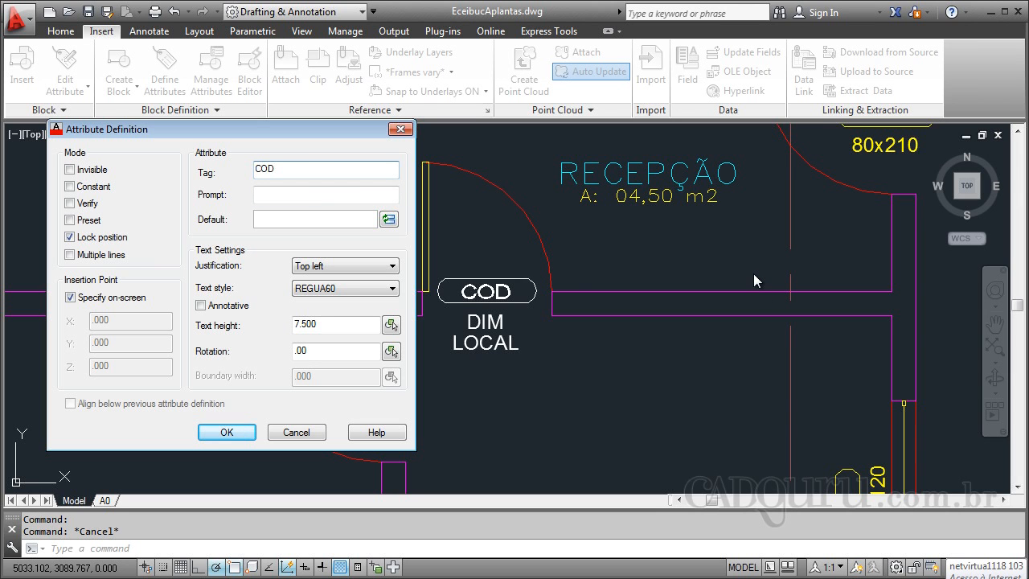
{"action": "left_click", "coordinate": [292, 195]}
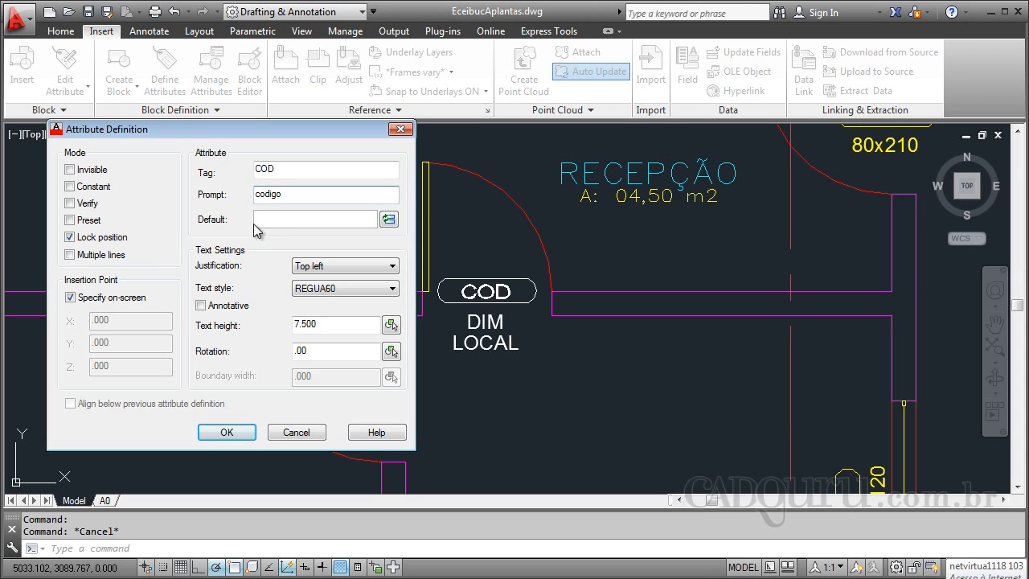
{"action": "left_click", "coordinate": [278, 220]}
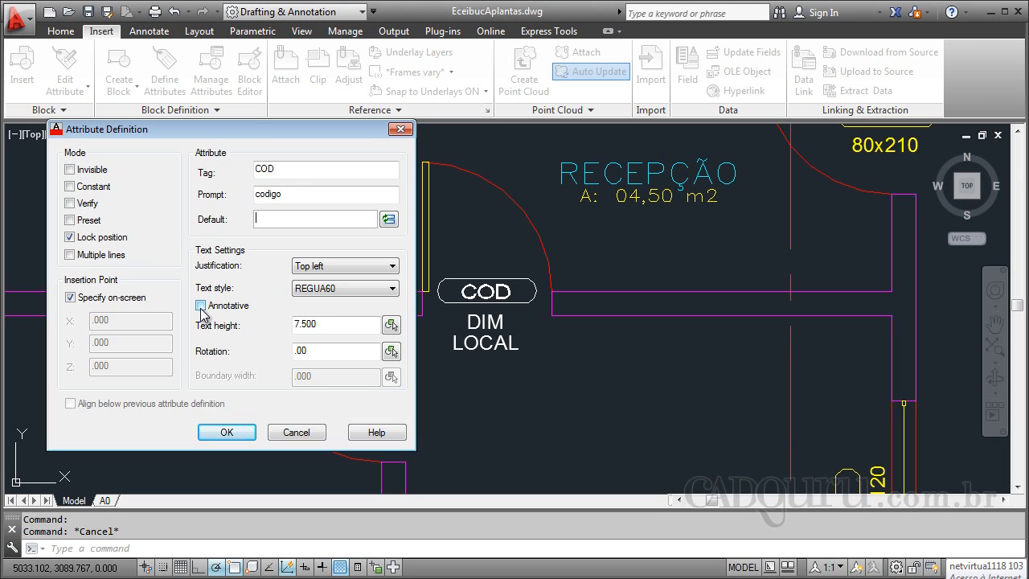
{"action": "left_click", "coordinate": [228, 433]}
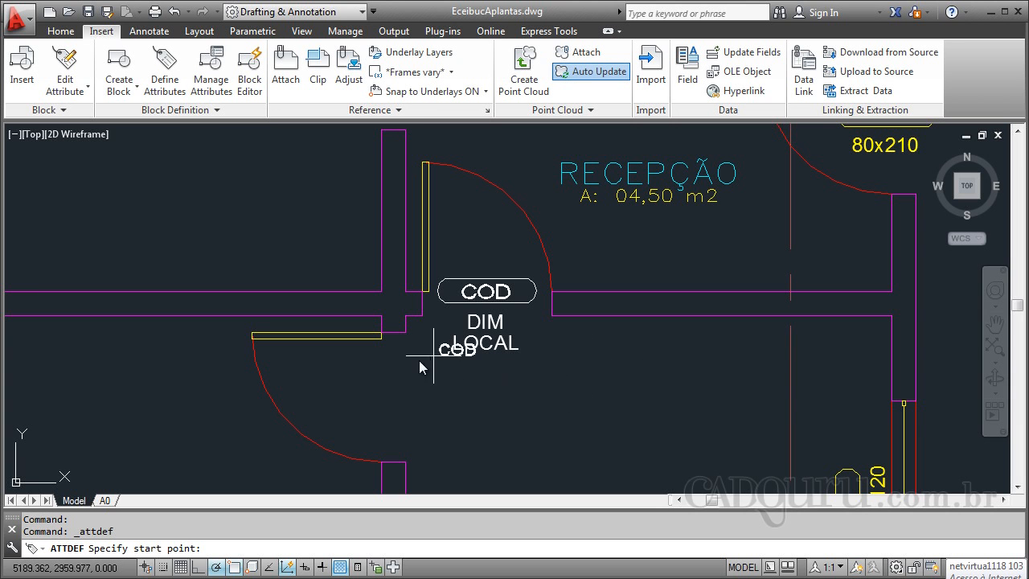
{"action": "left_click", "coordinate": [373, 382]}
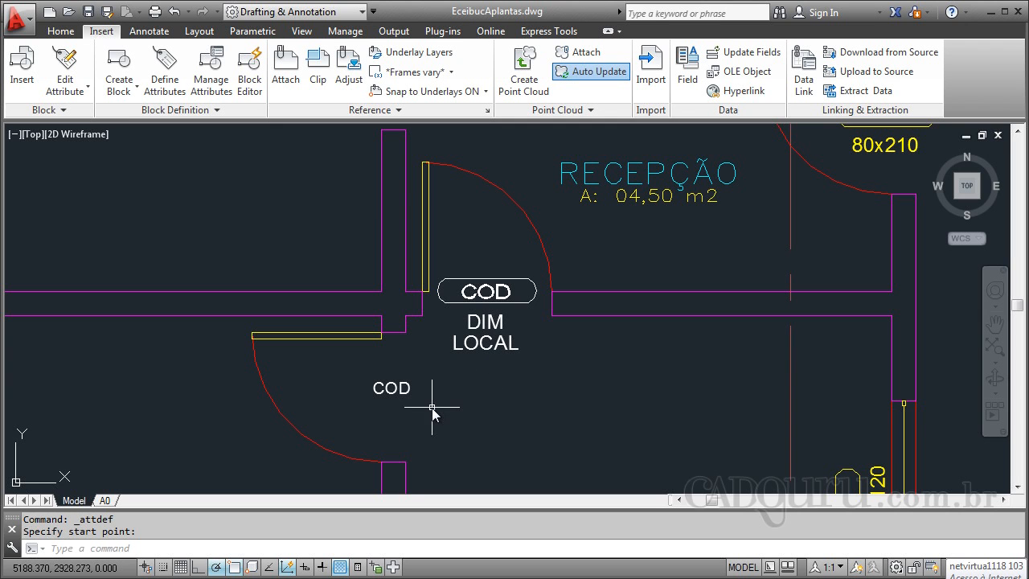
Copy the new COD attribute twice straight down to form an evenly spaced column of three.
{"action": "left_click", "coordinate": [375, 387]}
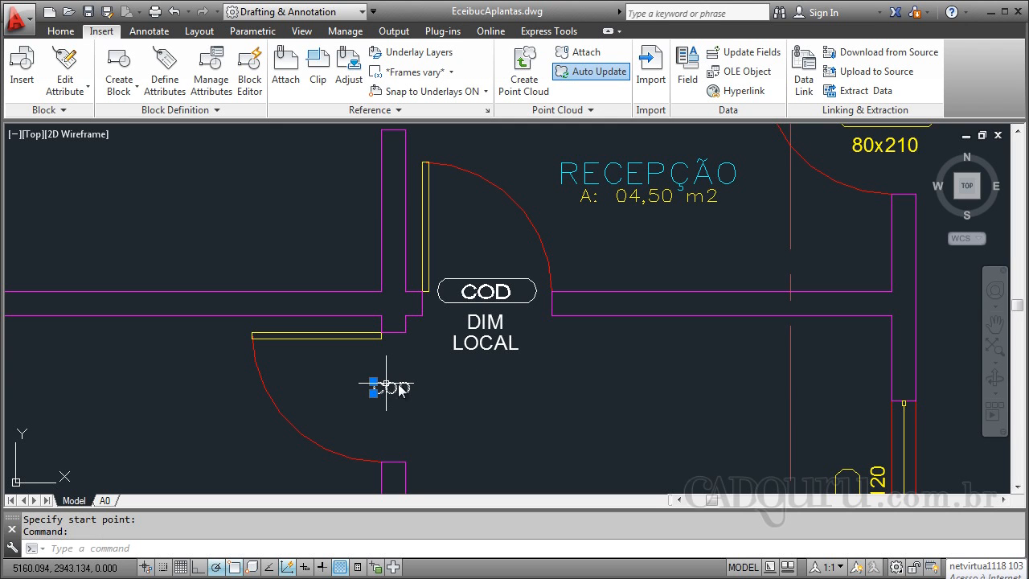
{"action": "type", "text": "co"}
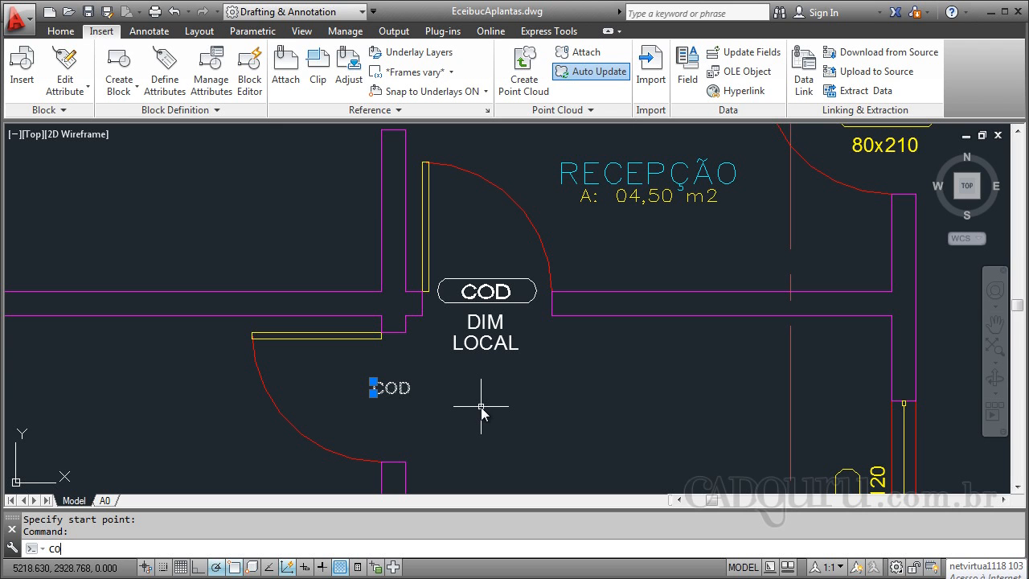
{"action": "key", "text": "Return"}
{"action": "left_click", "coordinate": [479, 384]}
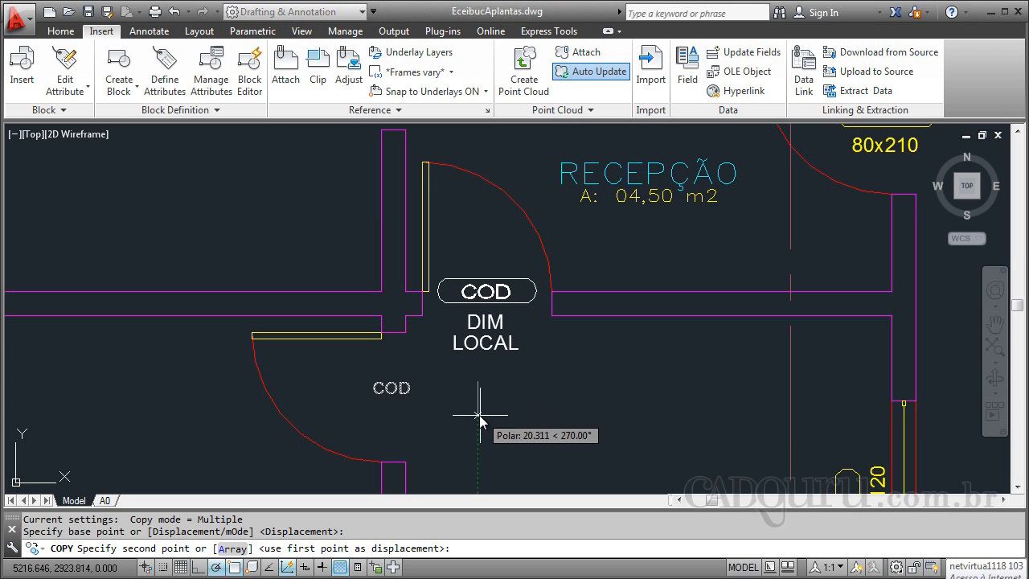
{"action": "left_click", "coordinate": [478, 408]}
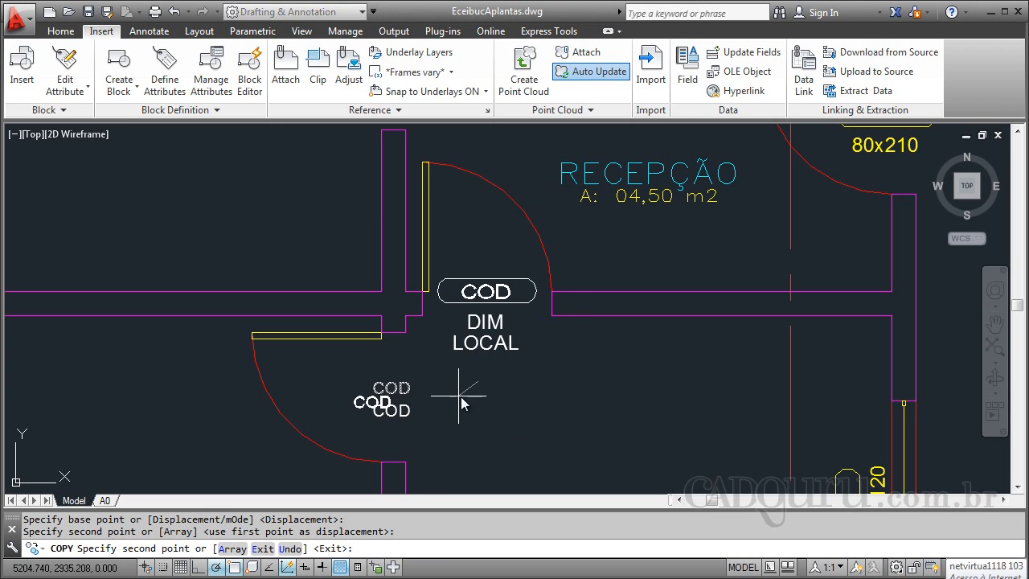
{"action": "left_click", "coordinate": [479, 430]}
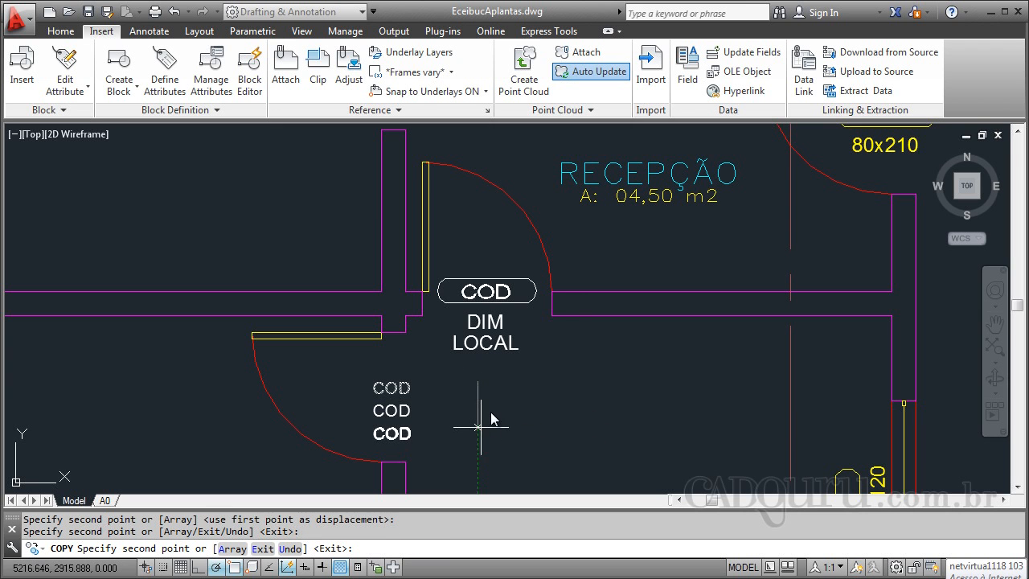
{"action": "key", "text": "Return"}
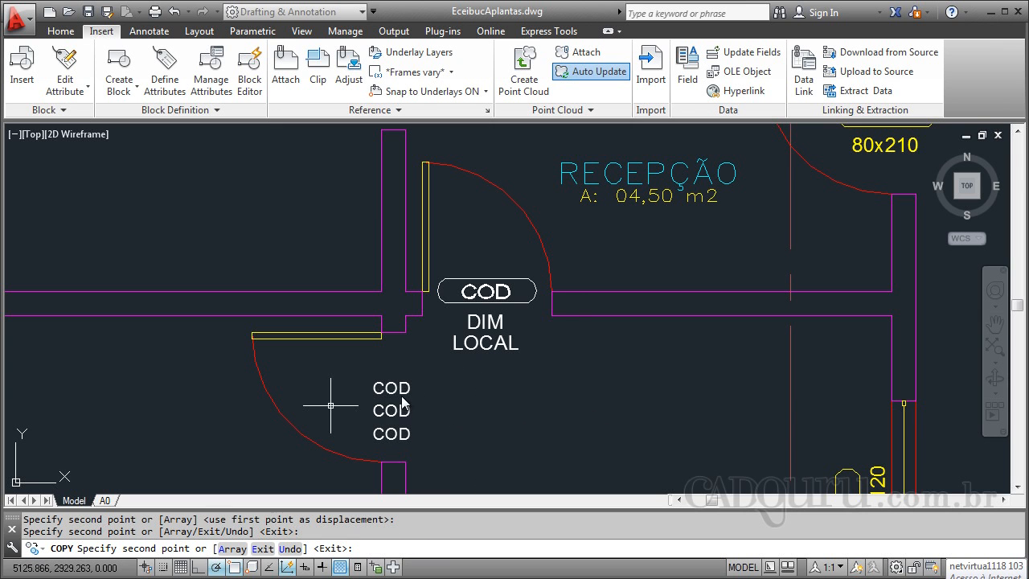
{"action": "key", "text": "Escape"}
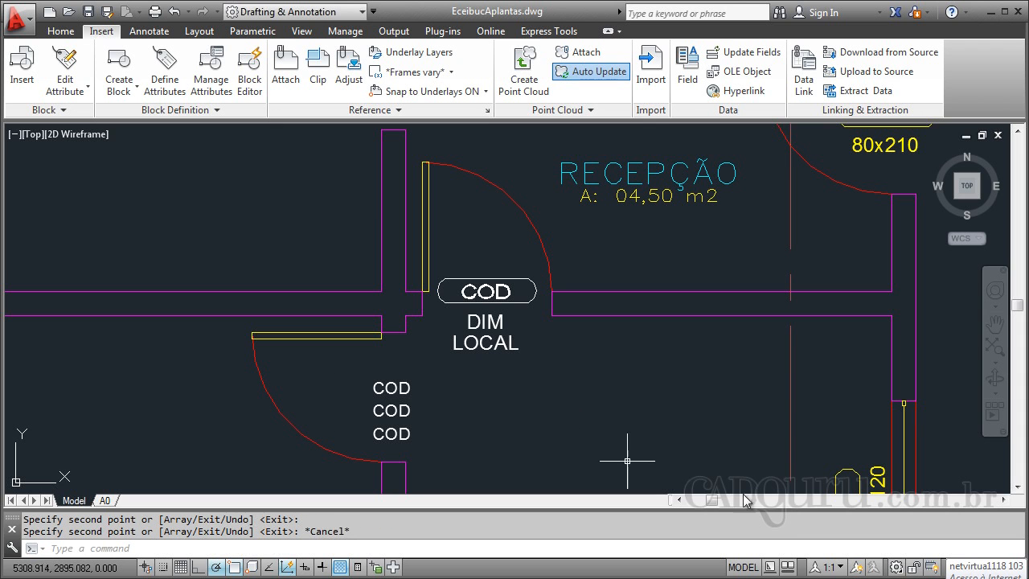
Change the middle COD attribute definition in the column to tag DIM with prompt dimensao.
{"action": "double_click", "coordinate": [403, 410]}
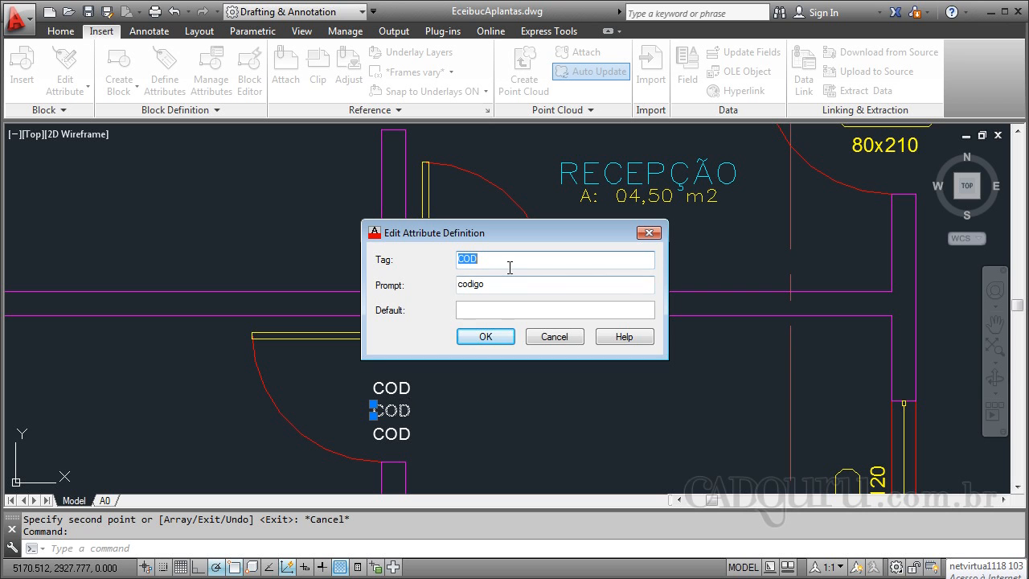
{"action": "left_click_drag", "start_coordinate": [550, 242], "coordinate": [749, 342]}
{"action": "type", "text": "DIM"}
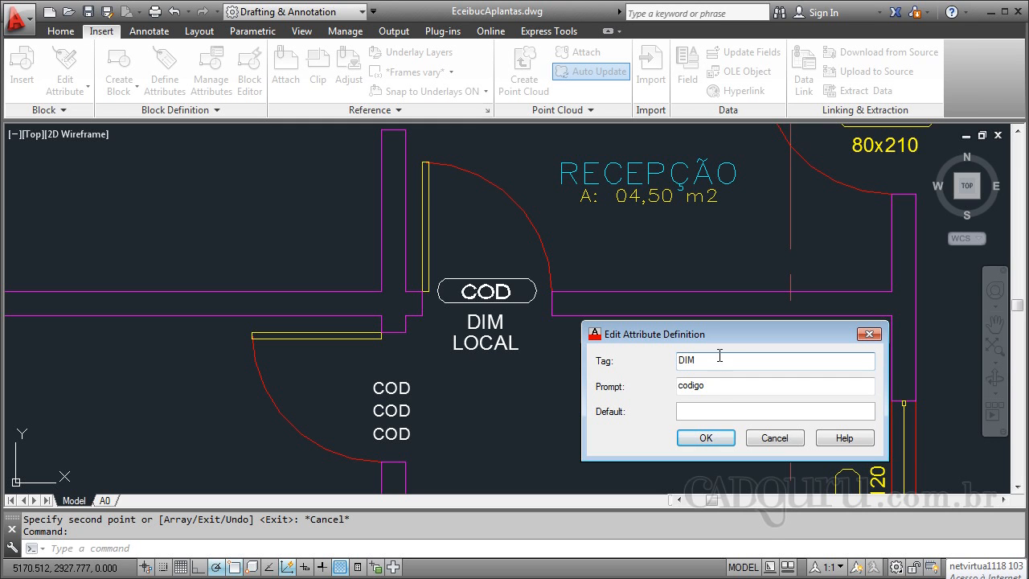
{"action": "key", "text": "Tab"}
{"action": "type", "text": "d"}
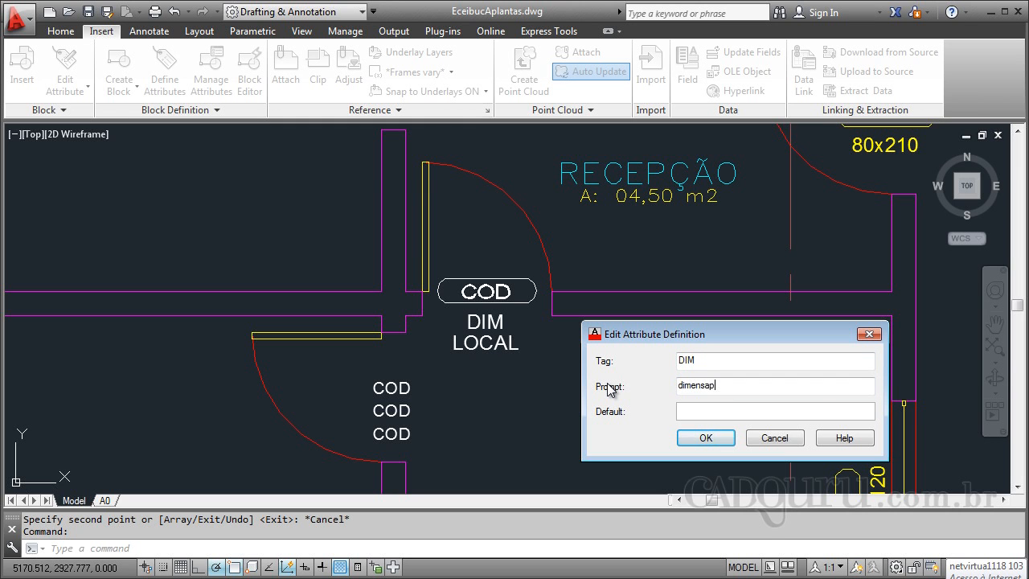
{"action": "left_click", "coordinate": [721, 439]}
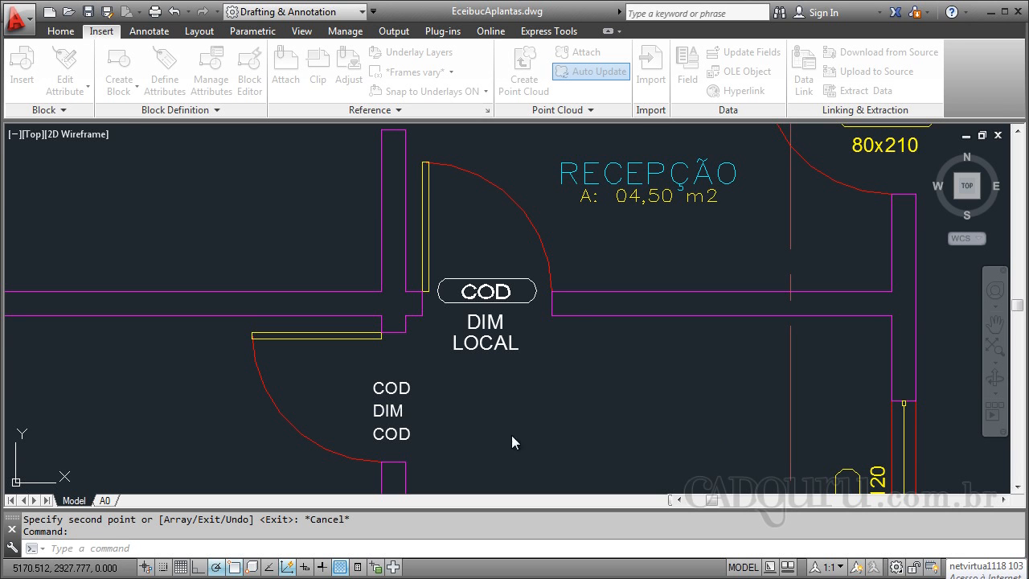
Change the lowest COD attribute definition in the column to tag LOCAL with prompt local.
{"action": "left_click", "coordinate": [406, 432]}
{"action": "type", "text": "LO"}
{"action": "key", "text": "Tab"}
{"action": "type", "text": "l"}
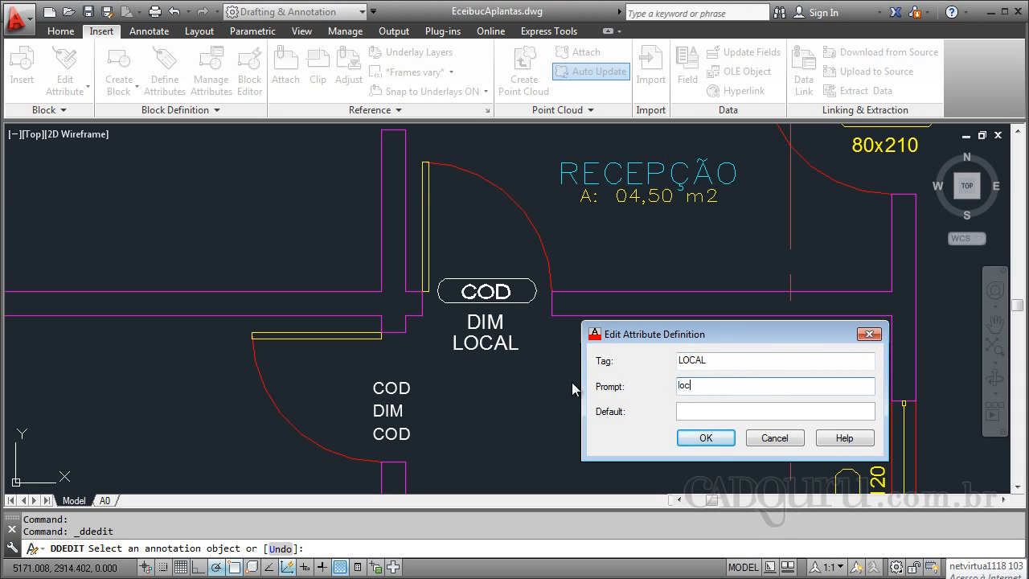
{"action": "type", "text": "ocal"}
{"action": "left_click", "coordinate": [706, 438]}
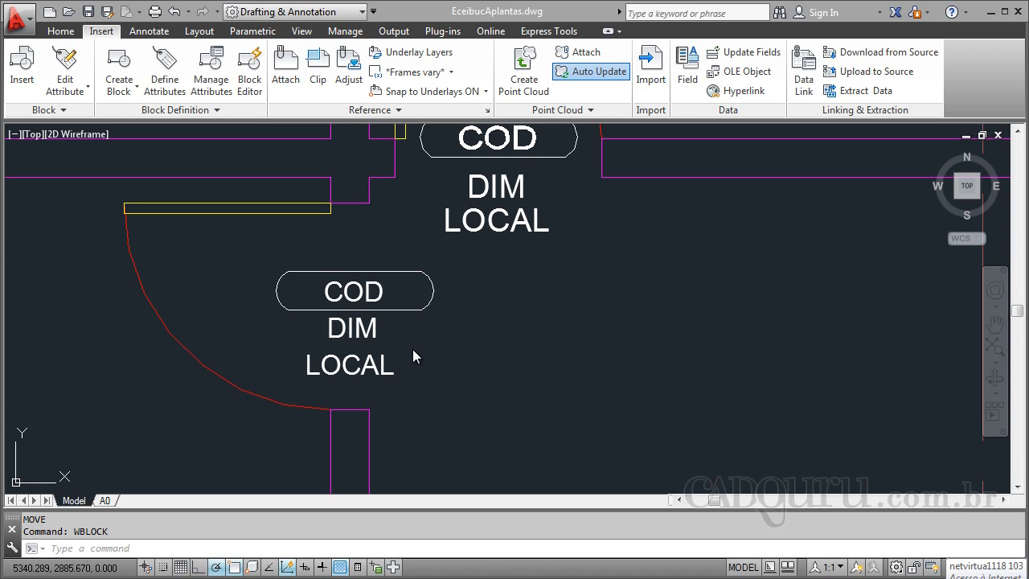
Define a block named ATRIBUTO PORTA from the rounded outline and its three attributes, with its base point at the left end of the outline's upper edge.
{"action": "left_click", "coordinate": [121, 90]}
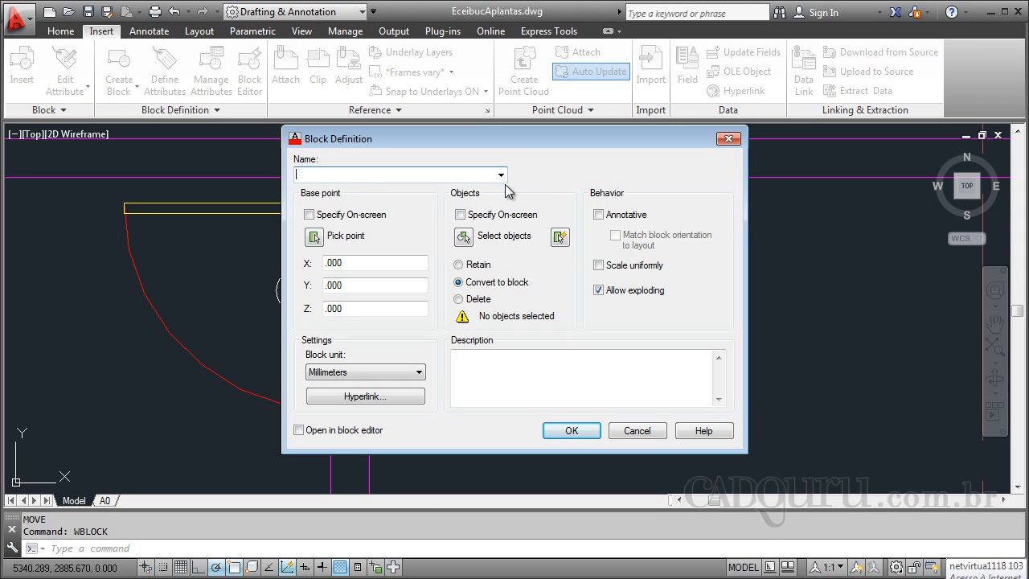
{"action": "type", "text": "ATRIBUTO PORTA"}
{"action": "left_click", "coordinate": [463, 237]}
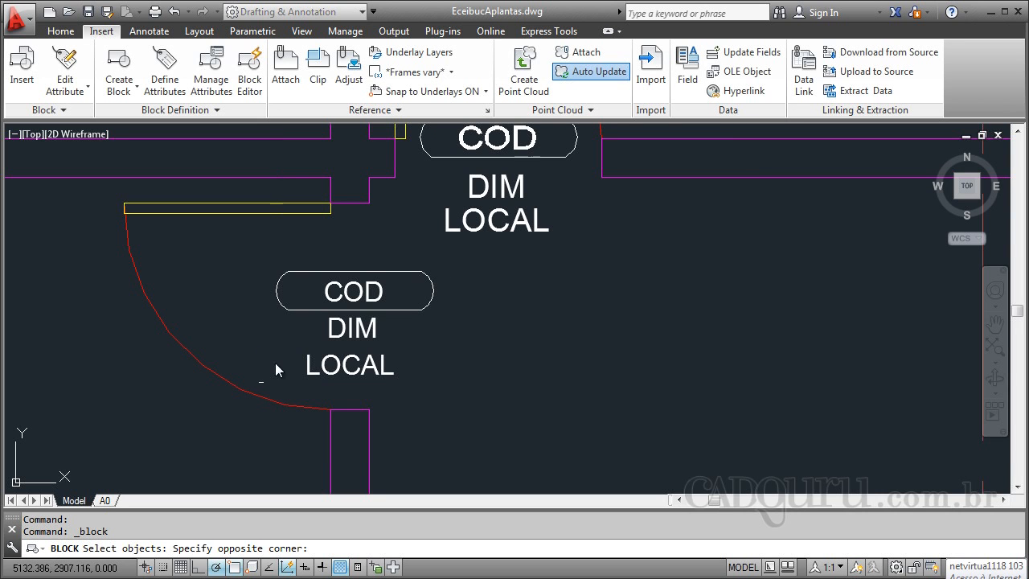
{"action": "left_click", "coordinate": [259, 383]}
{"action": "left_click", "coordinate": [460, 245]}
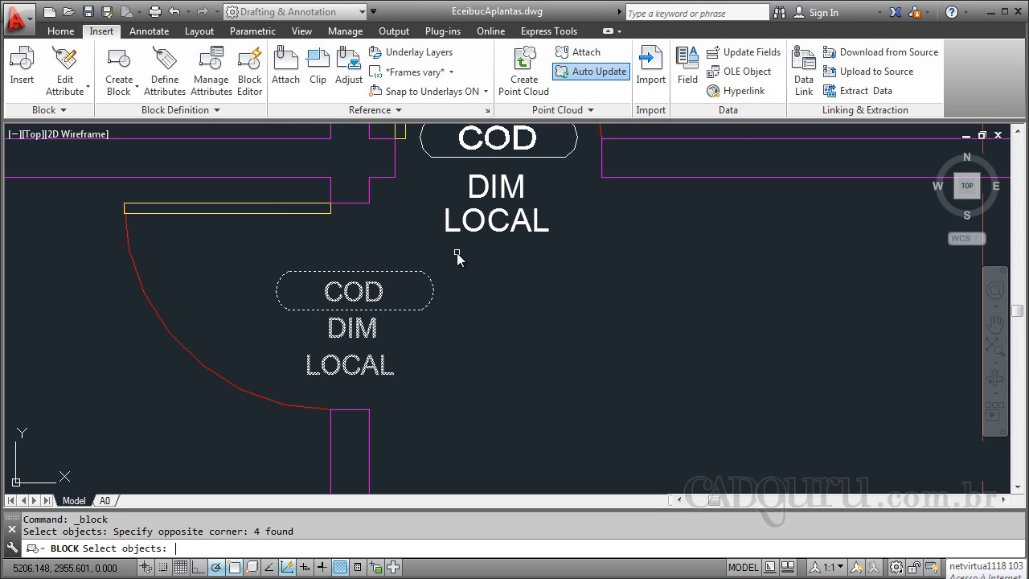
{"action": "key", "text": "Return"}
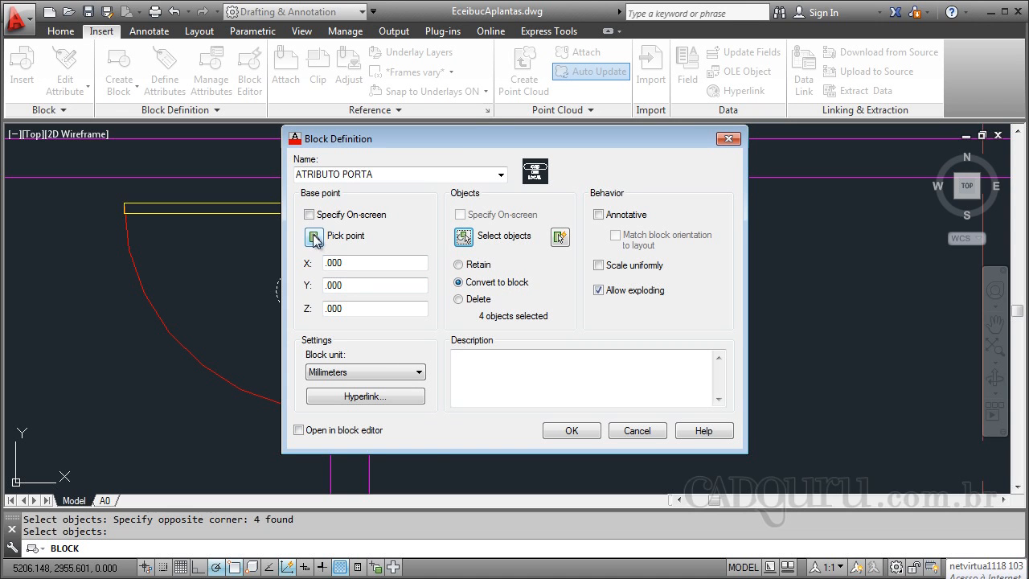
{"action": "left_click", "coordinate": [314, 237]}
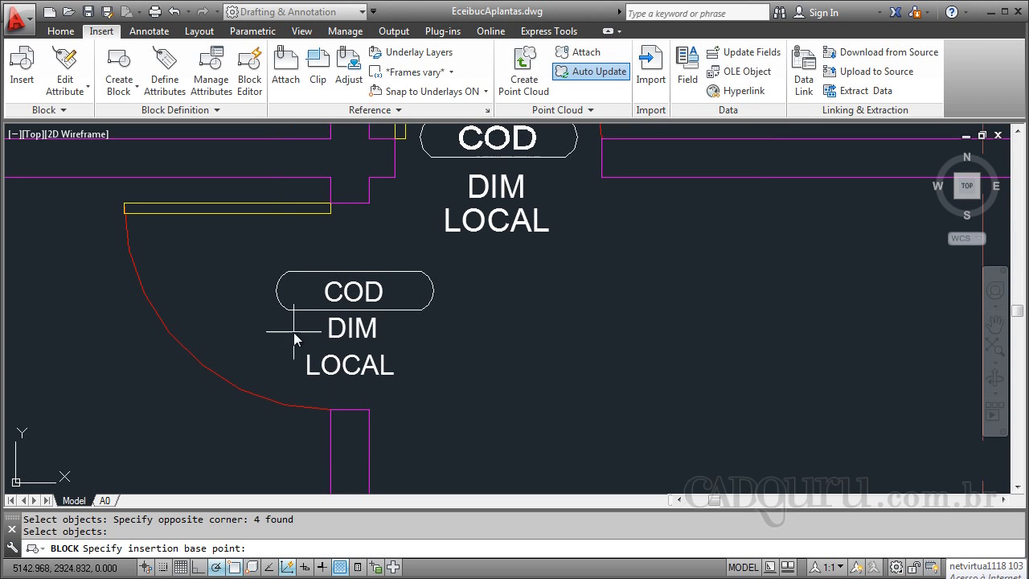
{"action": "left_click", "coordinate": [290, 270]}
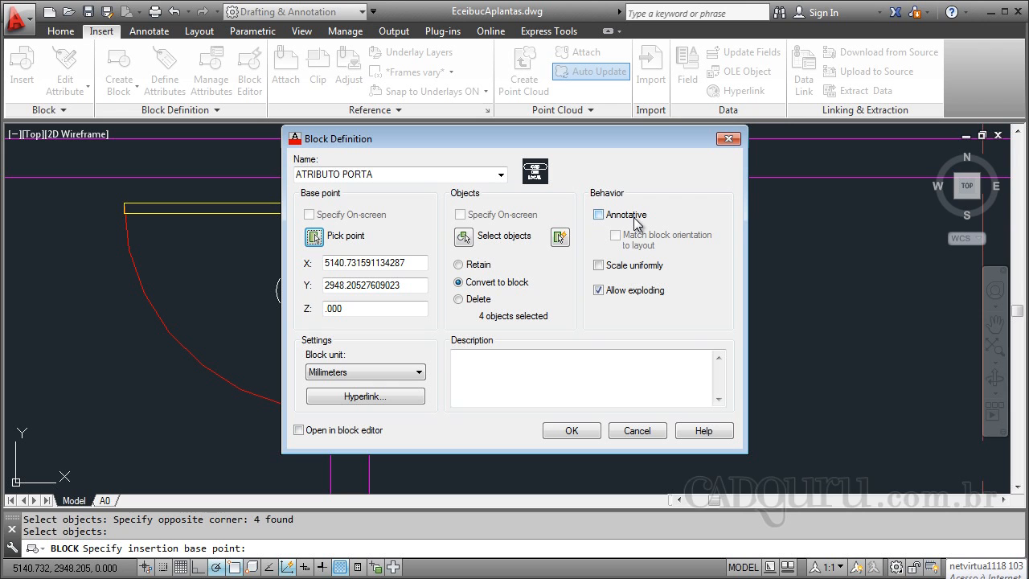
{"action": "left_click", "coordinate": [584, 431]}
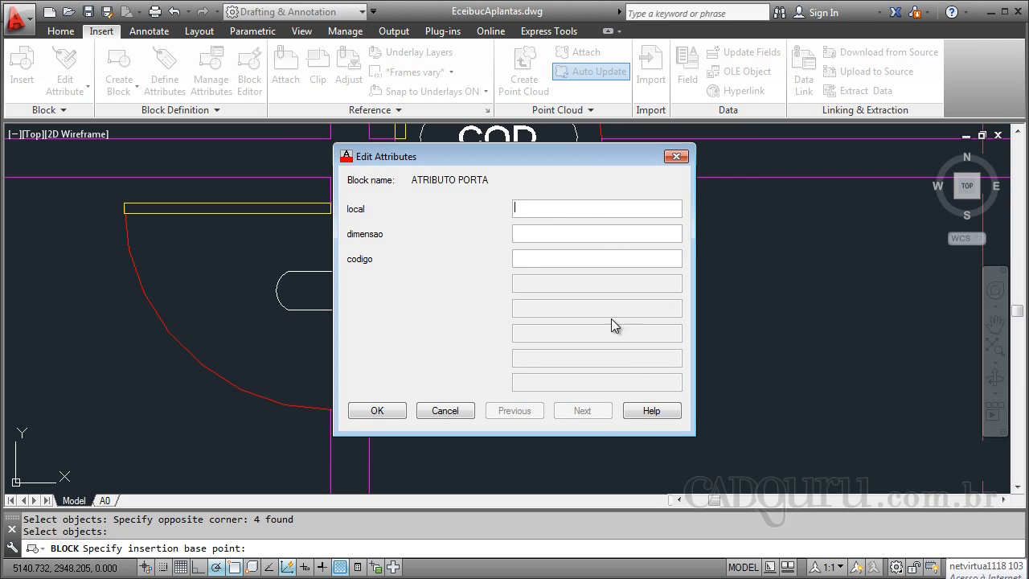
Fill in the new block's attributes with dimensao 80x210 and codigo P1, leaving local blank.
{"action": "left_click_drag", "start_coordinate": [570, 162], "coordinate": [836, 179]}
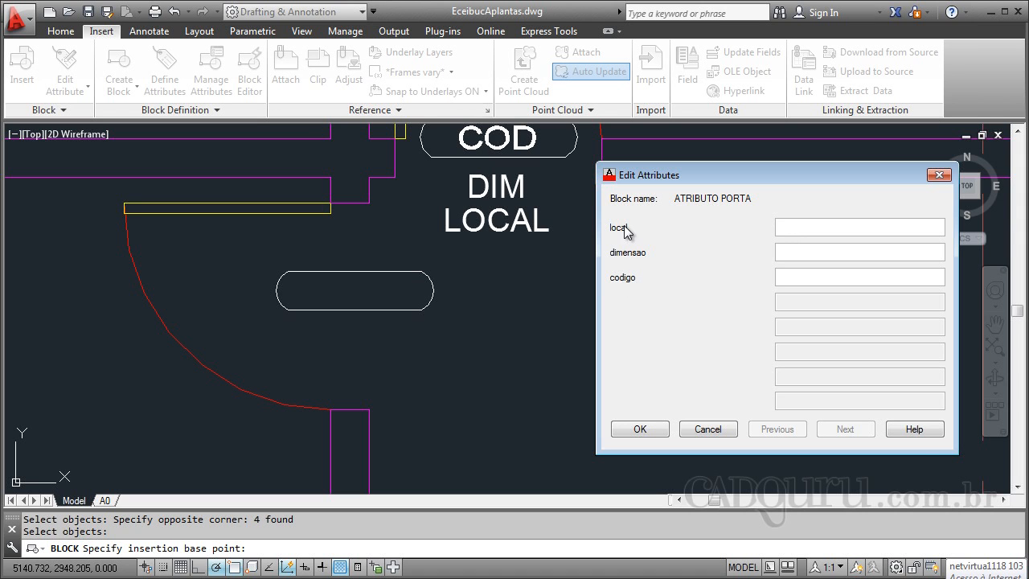
{"action": "left_click", "coordinate": [809, 253]}
{"action": "left_click", "coordinate": [808, 252]}
{"action": "type", "text": "80X210"}
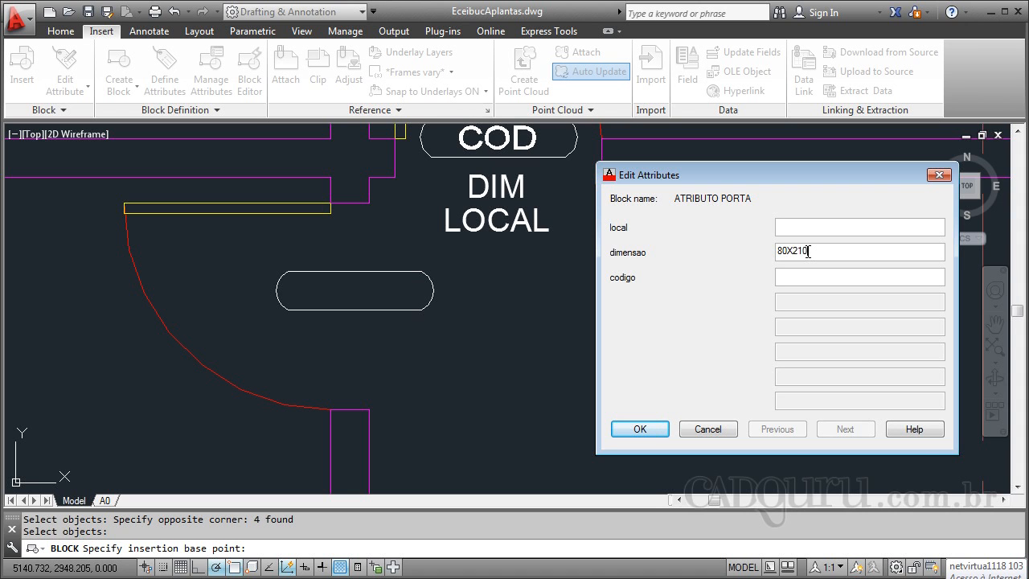
{"action": "left_click", "coordinate": [807, 276]}
{"action": "left_click", "coordinate": [794, 250]}
{"action": "key", "text": "BackSpace"}
{"action": "type", "text": "x"}
{"action": "left_click", "coordinate": [800, 277]}
{"action": "left_click", "coordinate": [657, 431]}
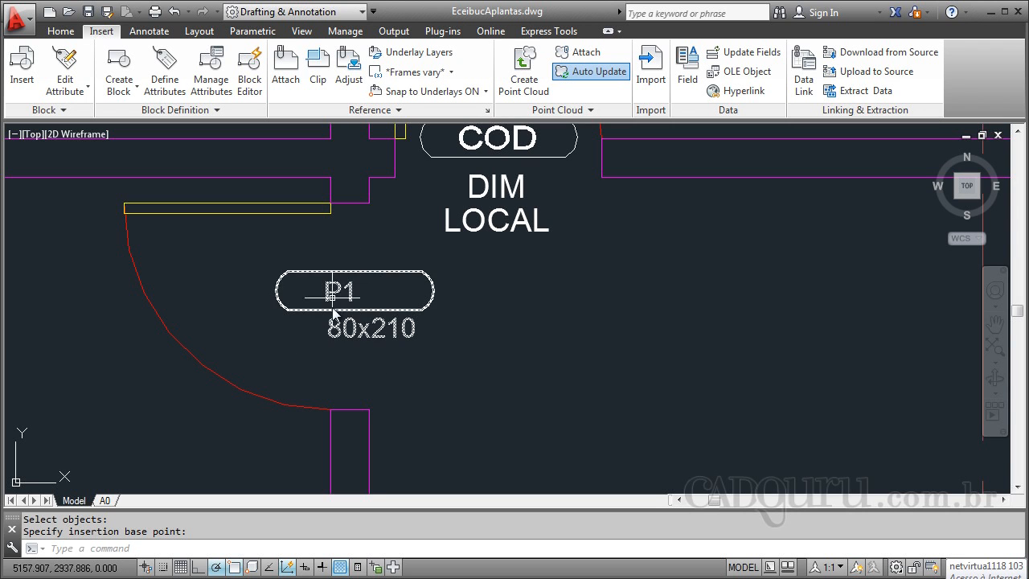
Set the text justification of the P1 tag's DIM attribute to Top center.
{"action": "double_click", "coordinate": [354, 330]}
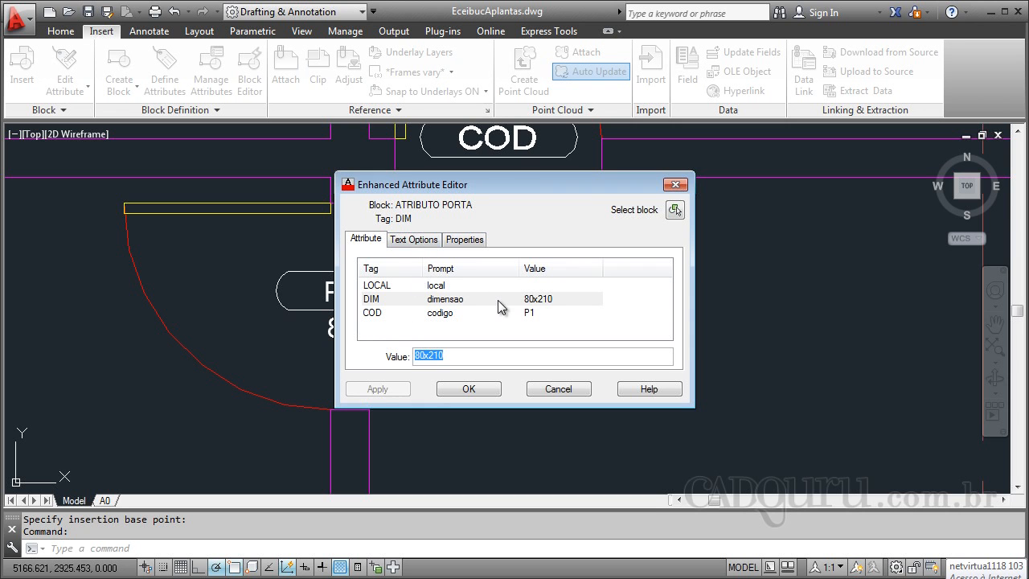
{"action": "left_click_drag", "start_coordinate": [563, 184], "coordinate": [745, 182]}
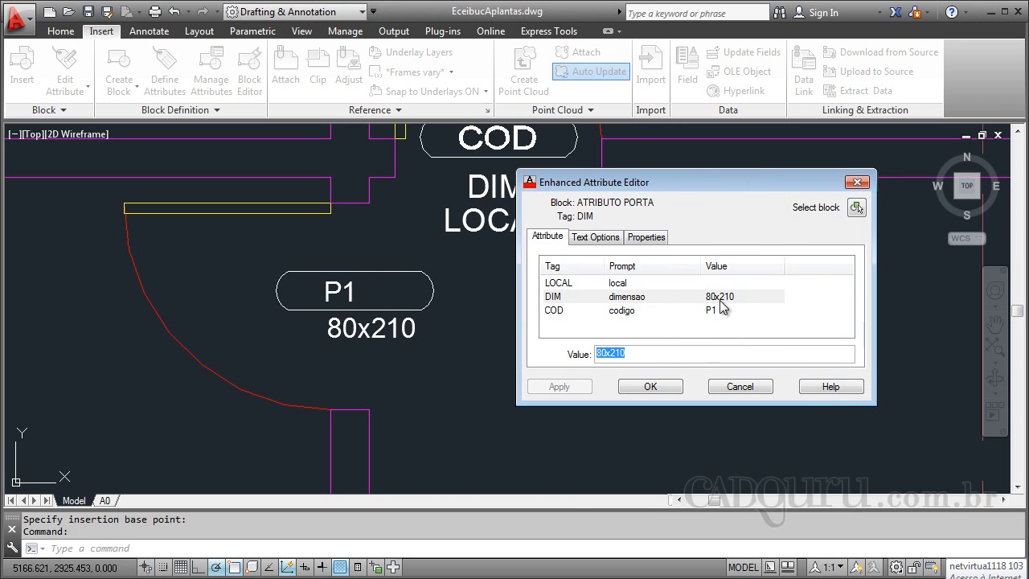
{"action": "left_click", "coordinate": [601, 240]}
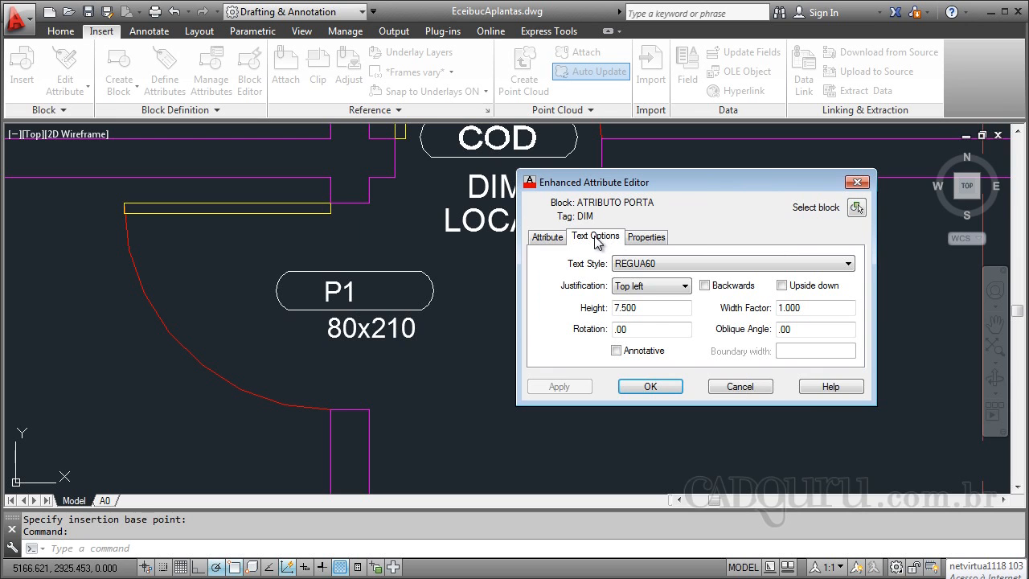
{"action": "left_click", "coordinate": [687, 290]}
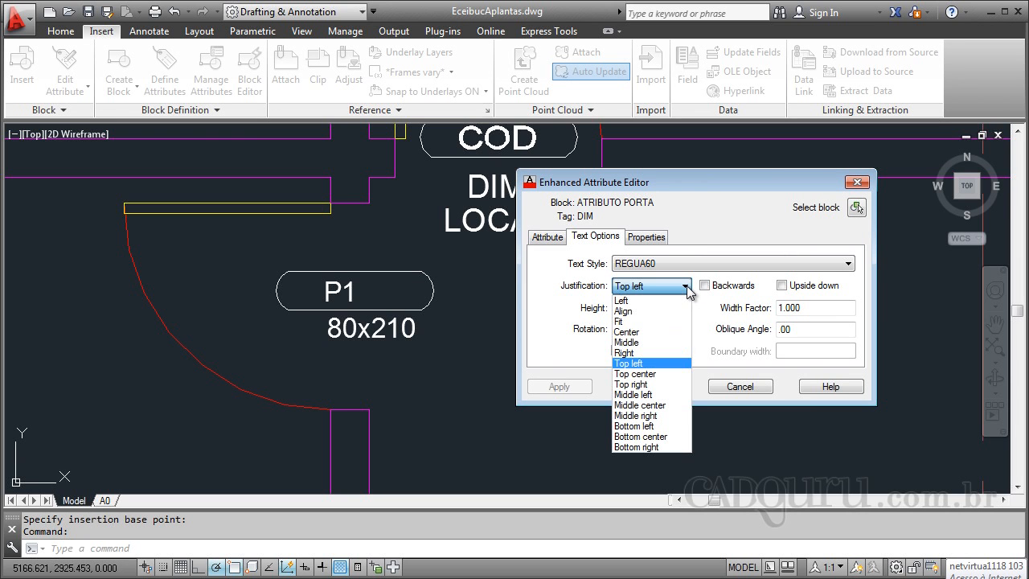
{"action": "left_click", "coordinate": [647, 331]}
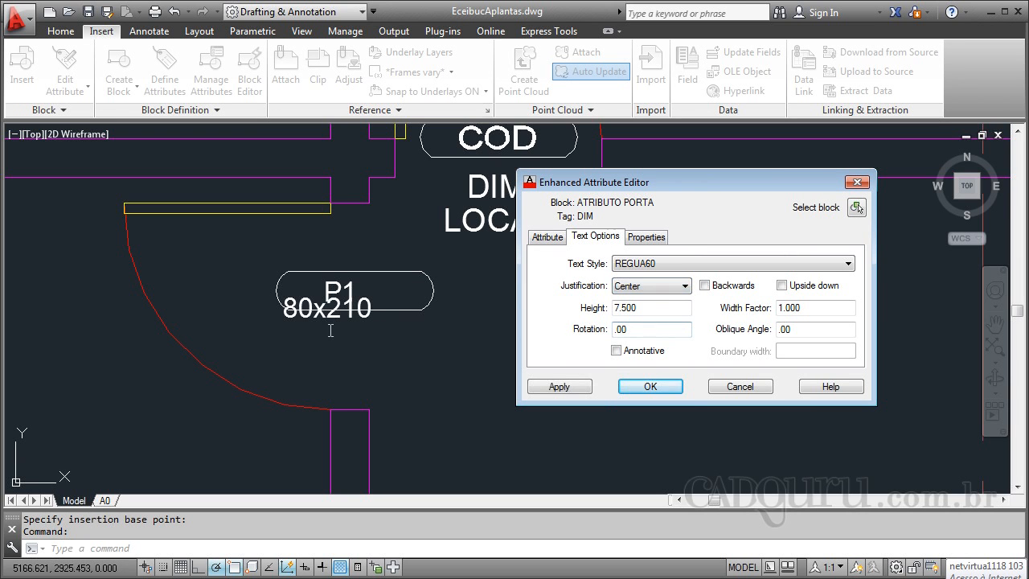
{"action": "left_click", "coordinate": [660, 288]}
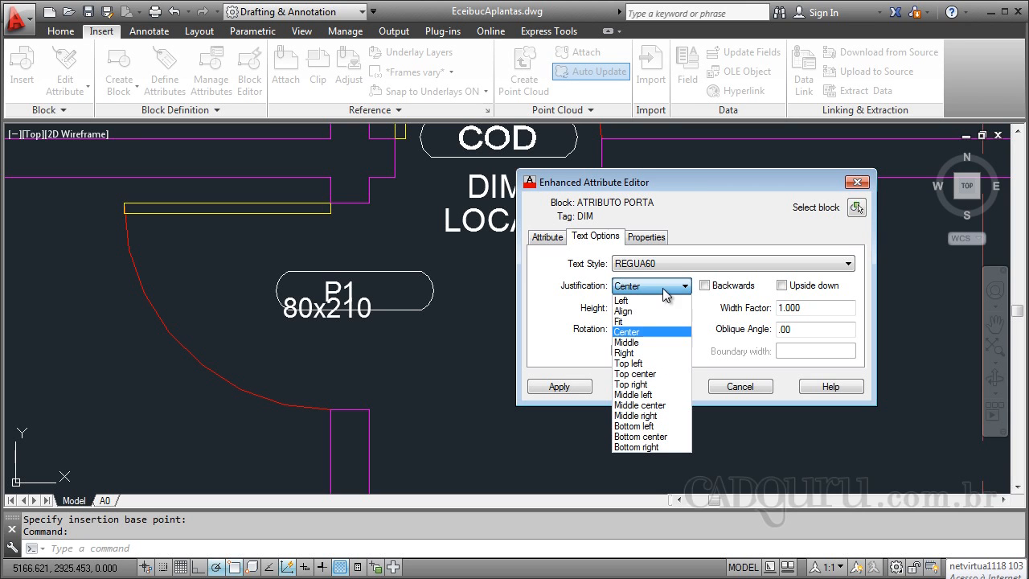
{"action": "left_click", "coordinate": [653, 375]}
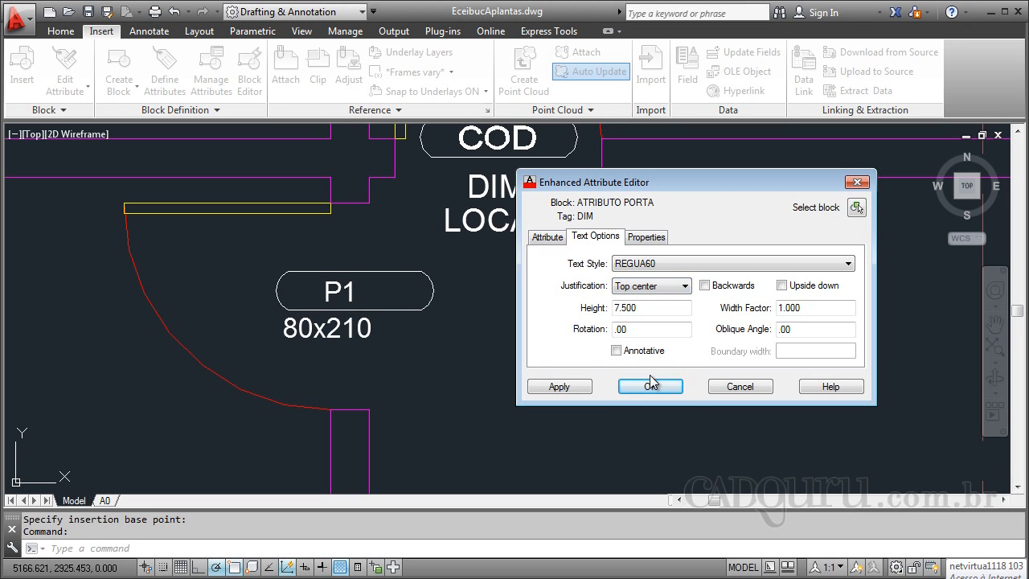
Try Middle left and Middle justification on the DIM attribute.
{"action": "left_click", "coordinate": [661, 288]}
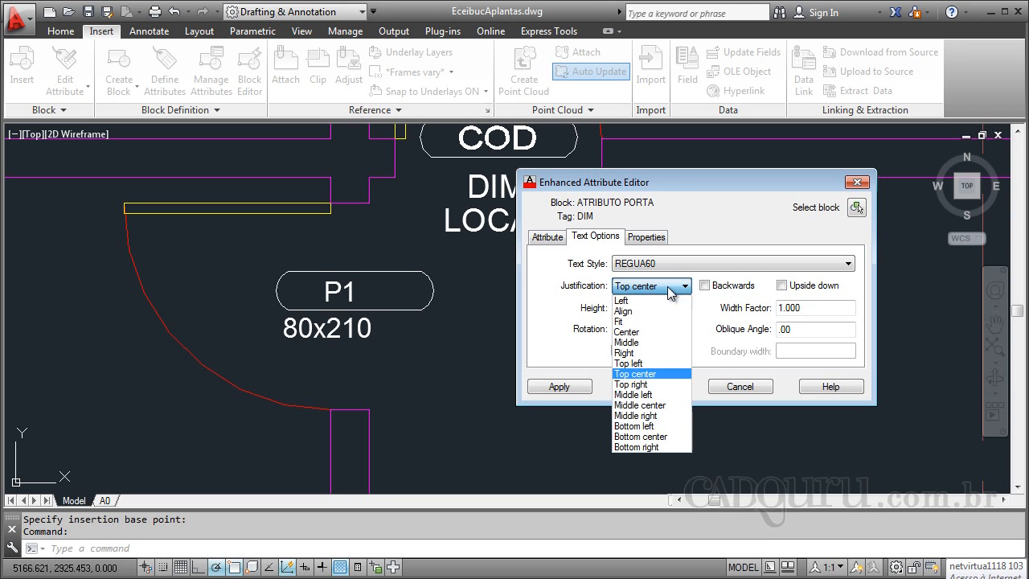
{"action": "left_click", "coordinate": [648, 395]}
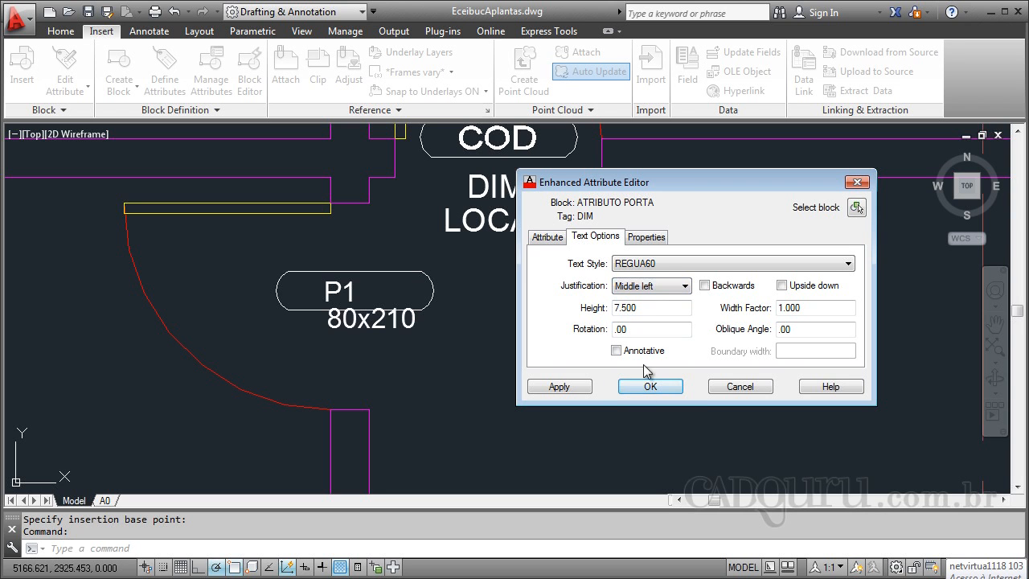
{"action": "left_click", "coordinate": [655, 286]}
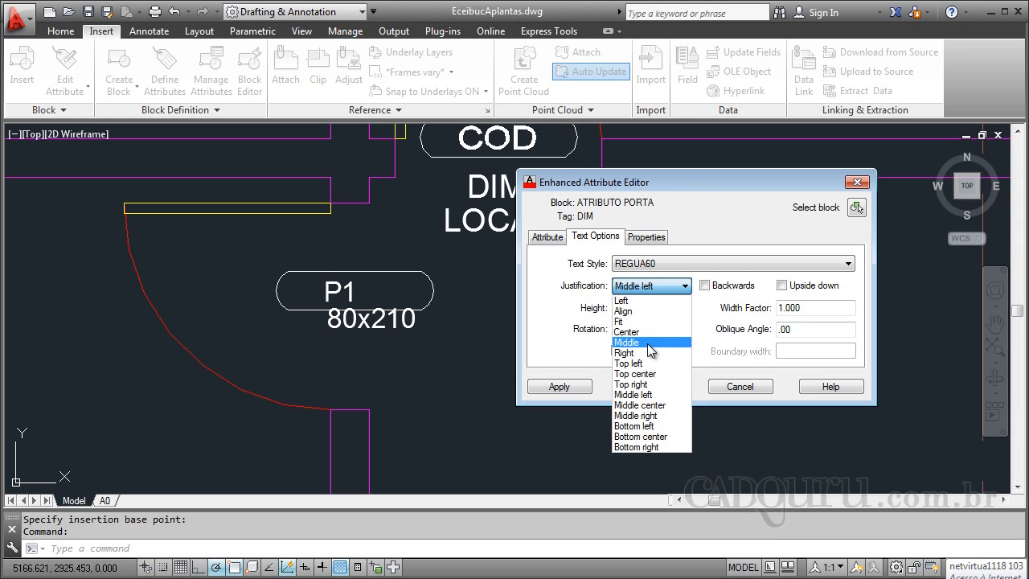
{"action": "left_click", "coordinate": [648, 346]}
Return the DIM attribute's justification to Top center and save the attribute edits.
{"action": "left_click", "coordinate": [651, 287]}
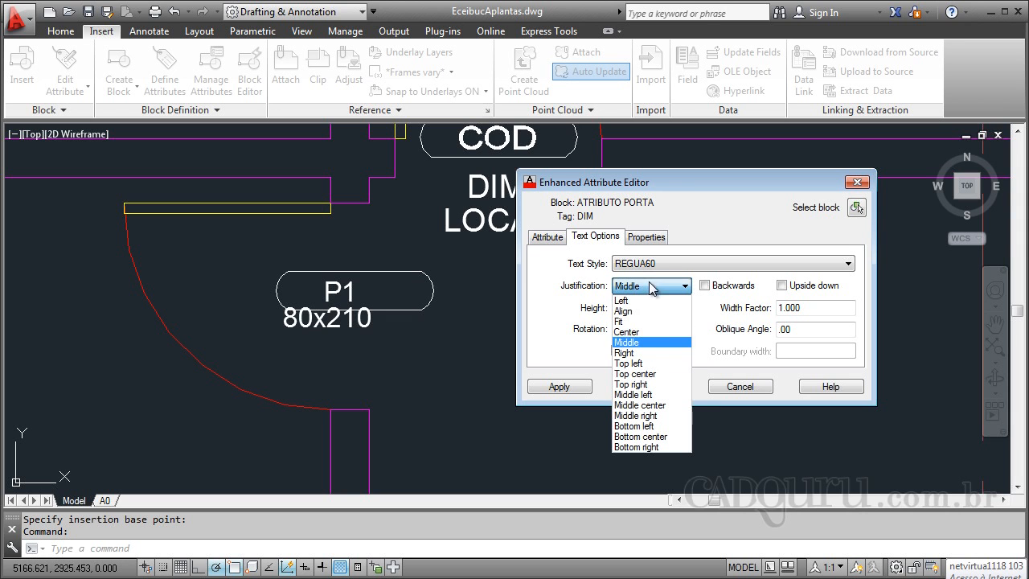
{"action": "left_click", "coordinate": [655, 374]}
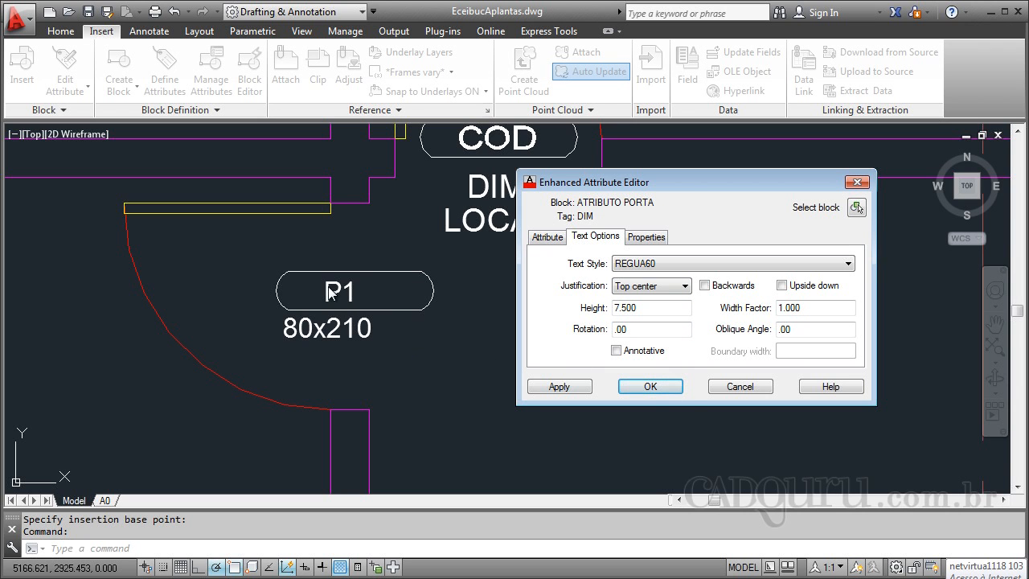
{"action": "left_click", "coordinate": [650, 388]}
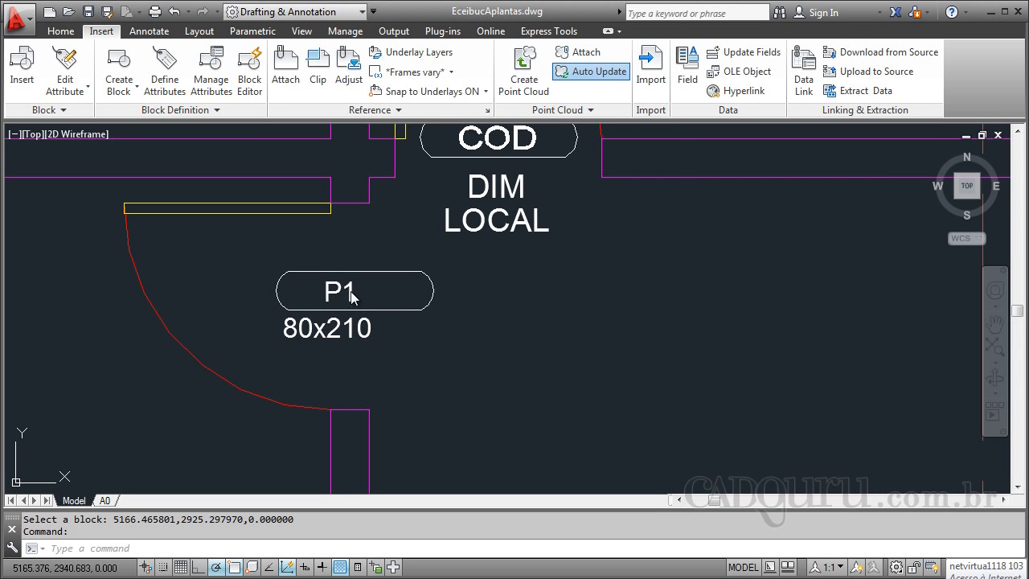
Change the P1 tag's DIM value to 90x210, with leading spaces to shift the text under the outline.
{"action": "double_click", "coordinate": [351, 297]}
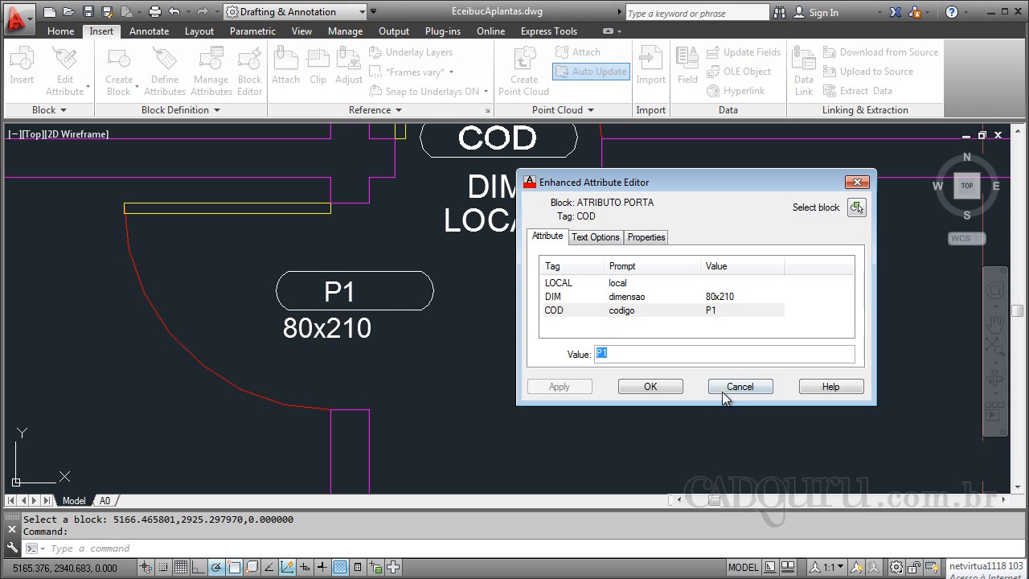
{"action": "left_click", "coordinate": [736, 302]}
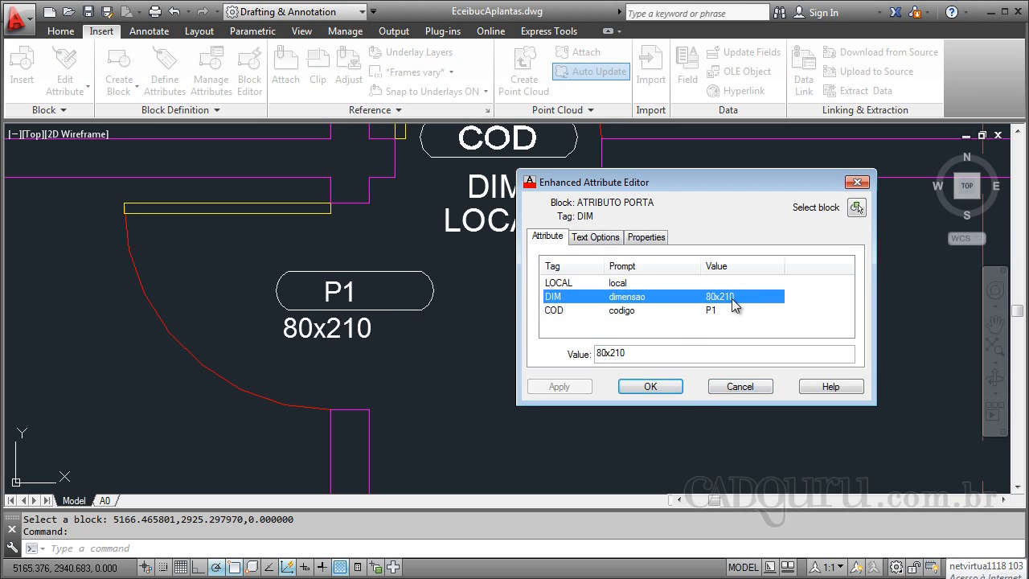
{"action": "left_click", "coordinate": [606, 354]}
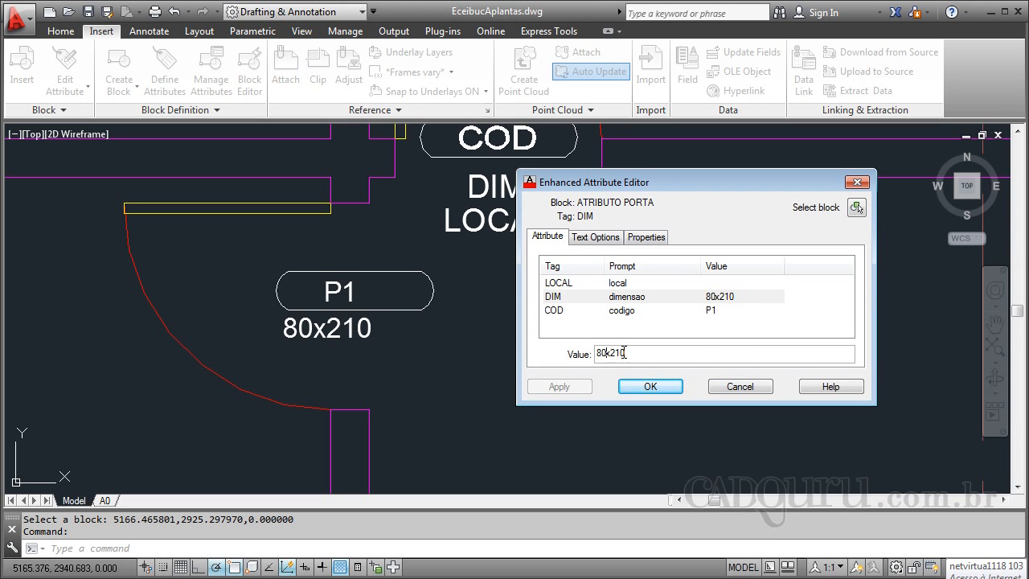
{"action": "left_click", "coordinate": [598, 351]}
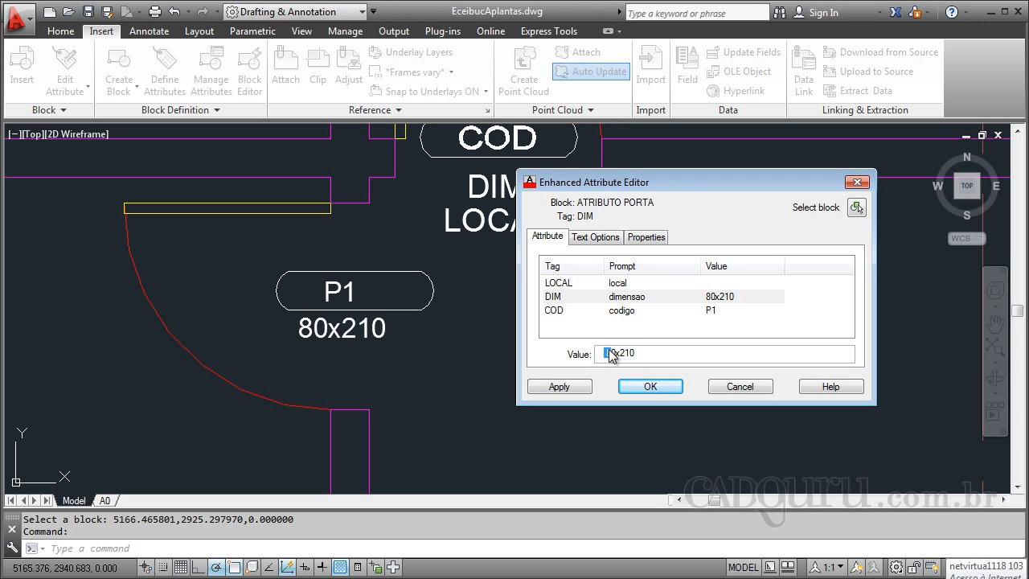
{"action": "left_click_drag", "start_coordinate": [611, 353], "coordinate": [606, 354]}
{"action": "type", "text": "9"}
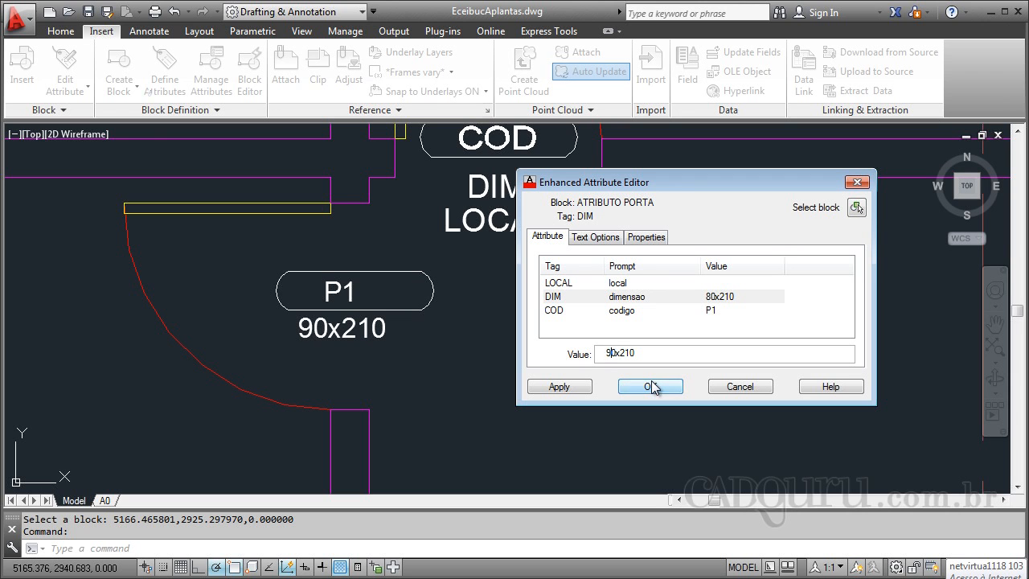